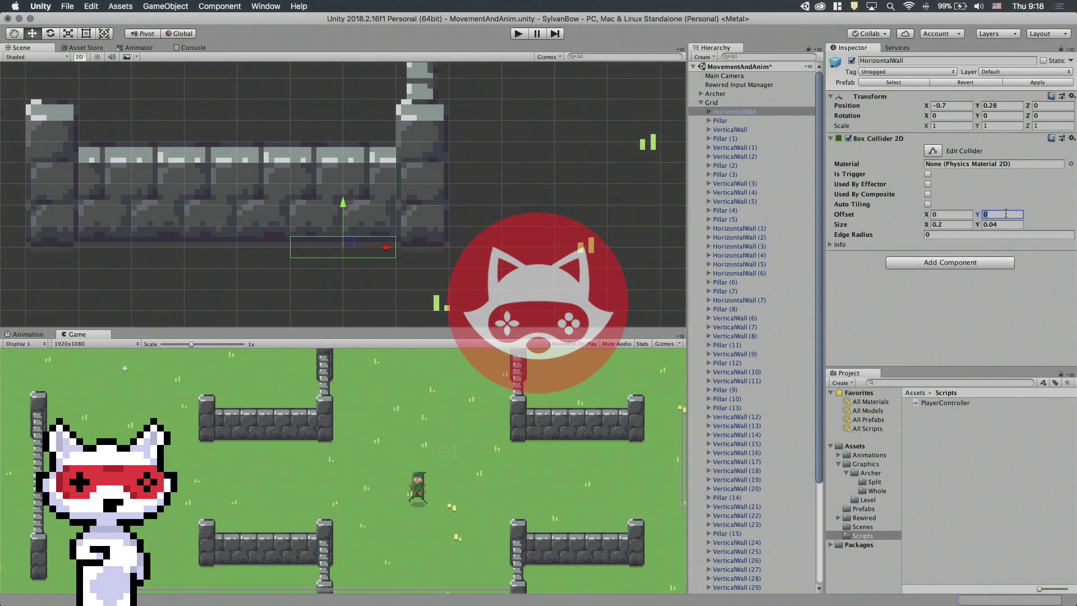
type("0.02")
Set the wall collider's Offset Y to 0.02 and add a Rigidbody 2D
key("Return")
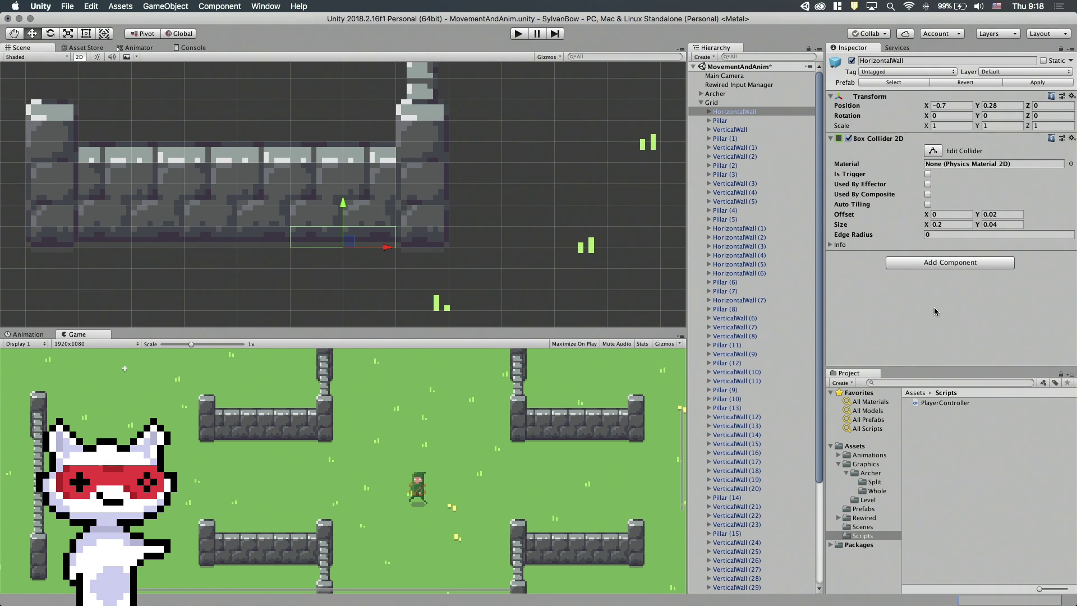
left_click(950, 261)
type("rigid")
key("Return")
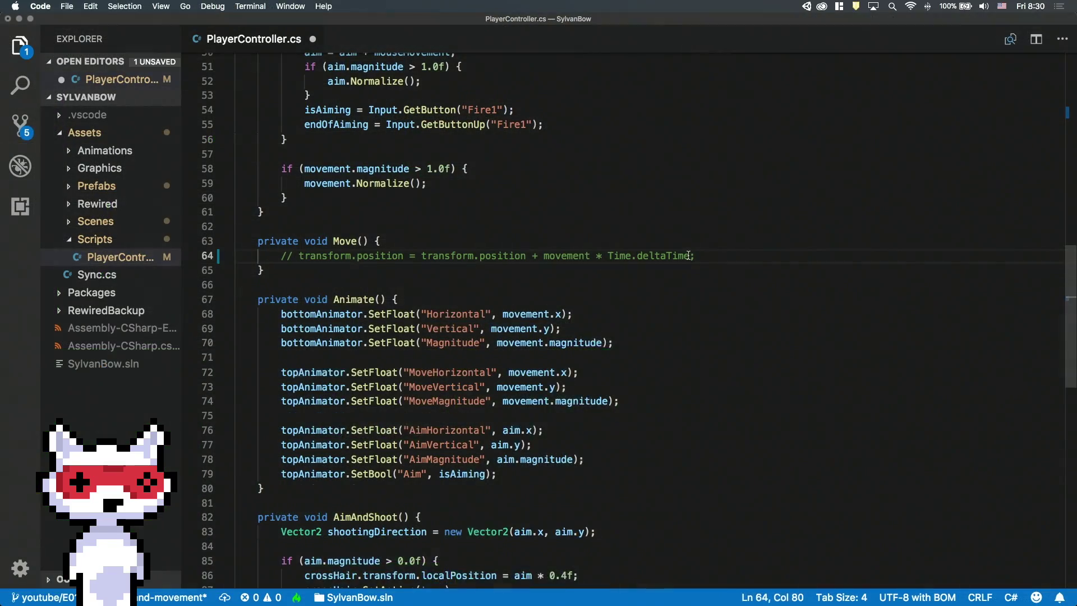
Add rb.velocity = new Vector2(movement.x, movement.y); below the commented line in Move()
key("Return")
type("rb.velocity = new Vector2(")
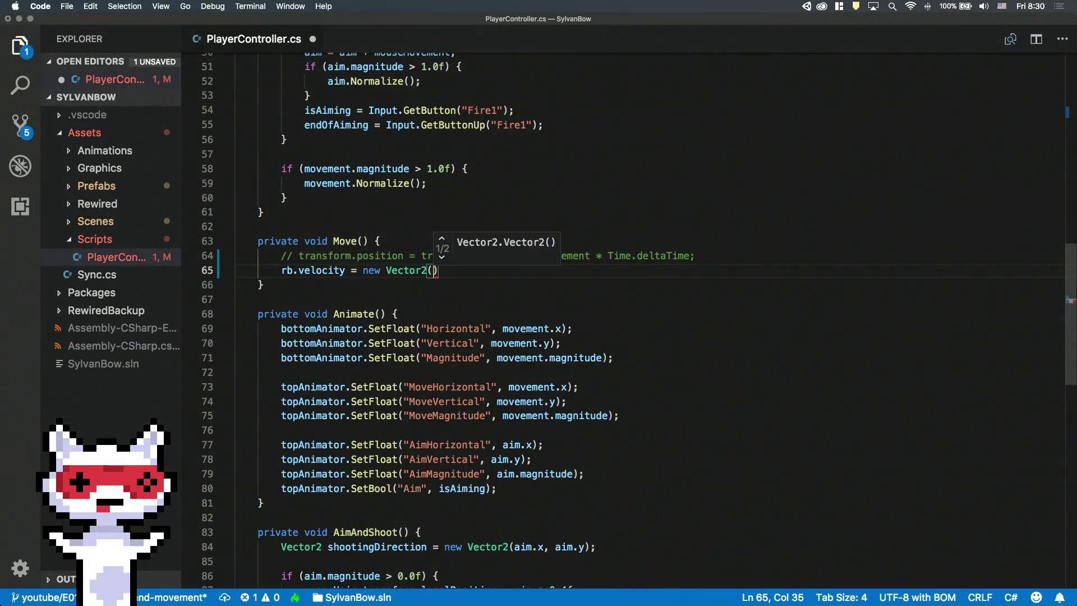
type("movement.x, movement.y")
type(");")
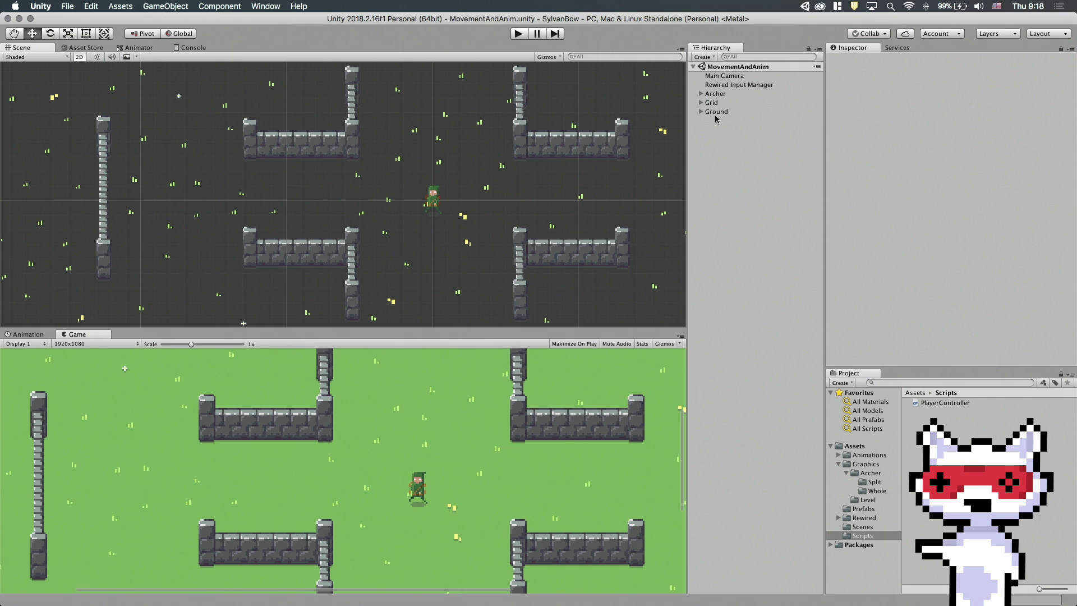
Add a Box Collider 2D to the first HorizontalWall under Grid
left_click(706, 103)
left_click(700, 103)
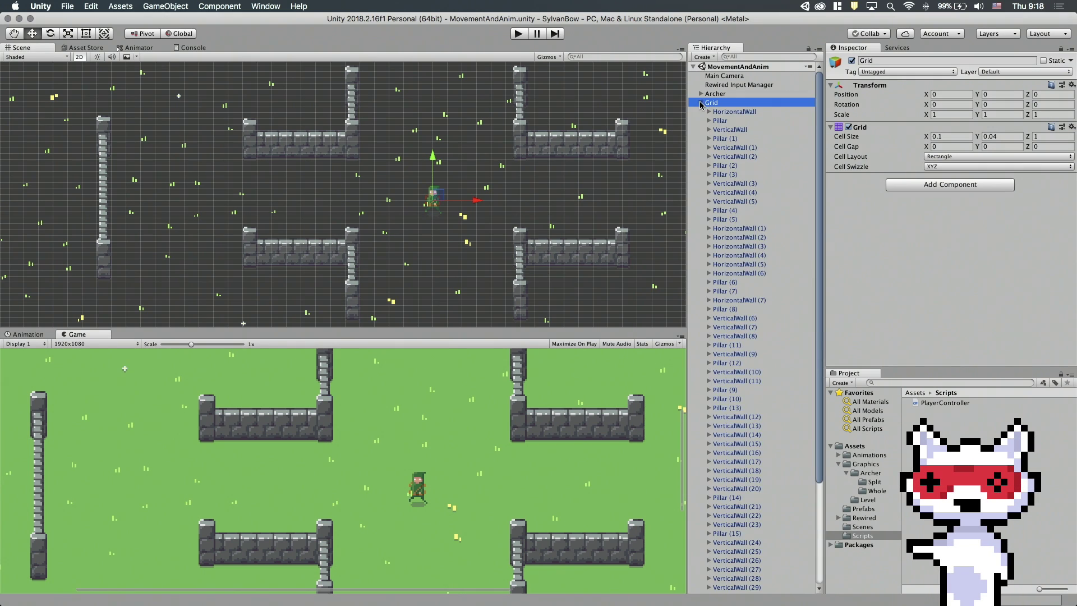
double_click(718, 112)
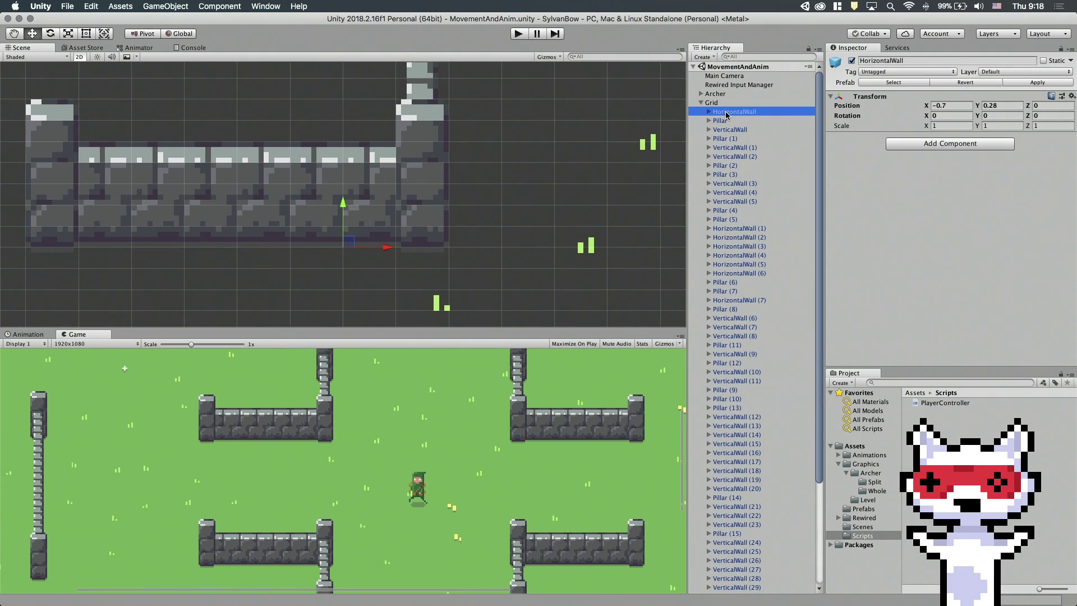
left_click(926, 143)
type("box")
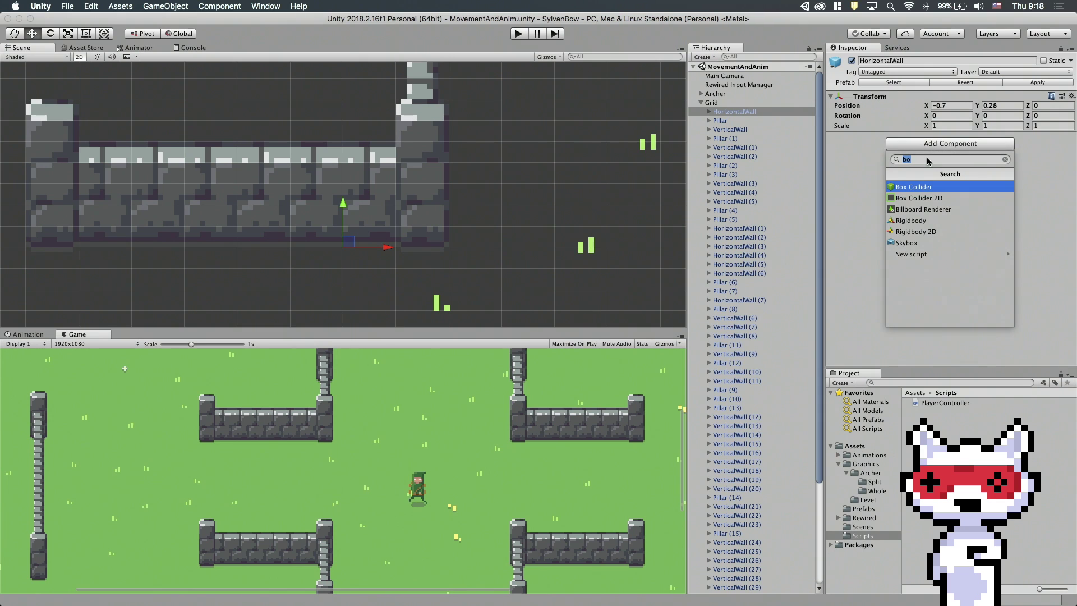
left_click(916, 198)
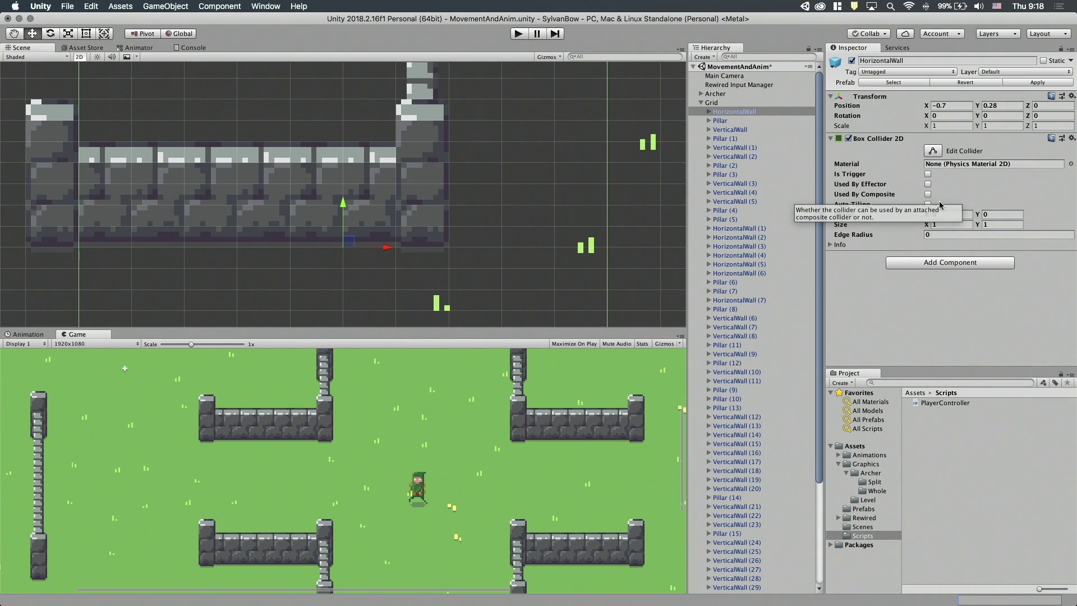
Size the wall's collider 0.2 by 0.04 with Offset Y 0.02
left_click(947, 224)
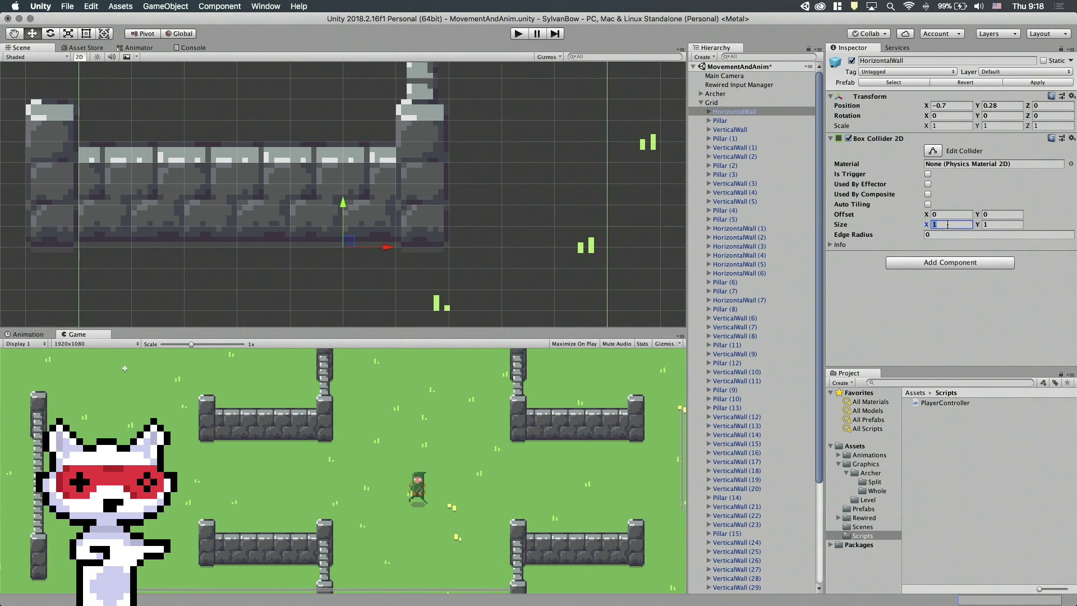
type(".2")
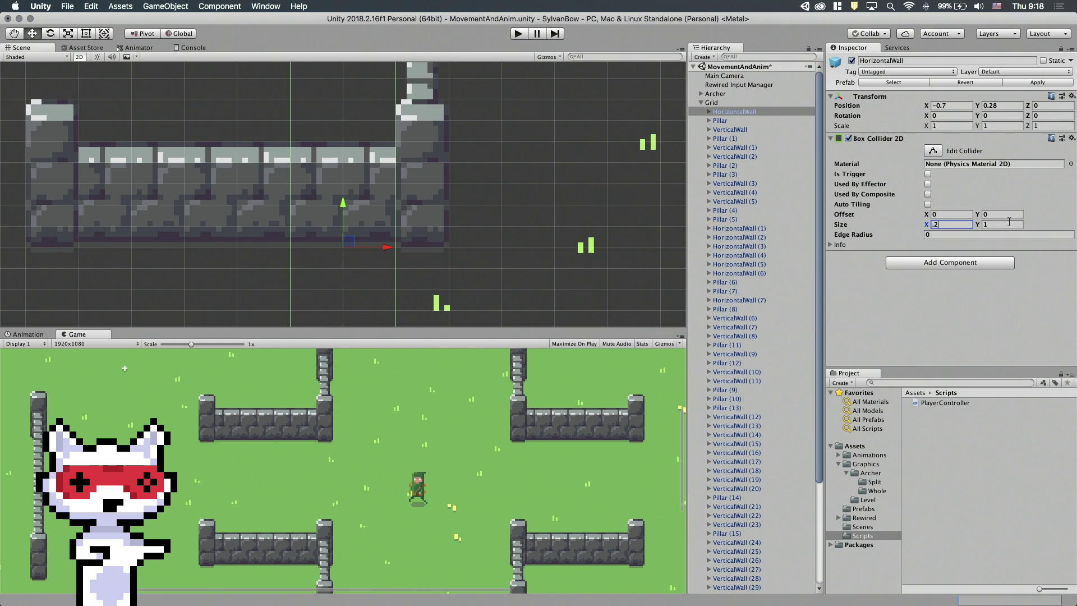
left_click(1008, 223)
type(".04")
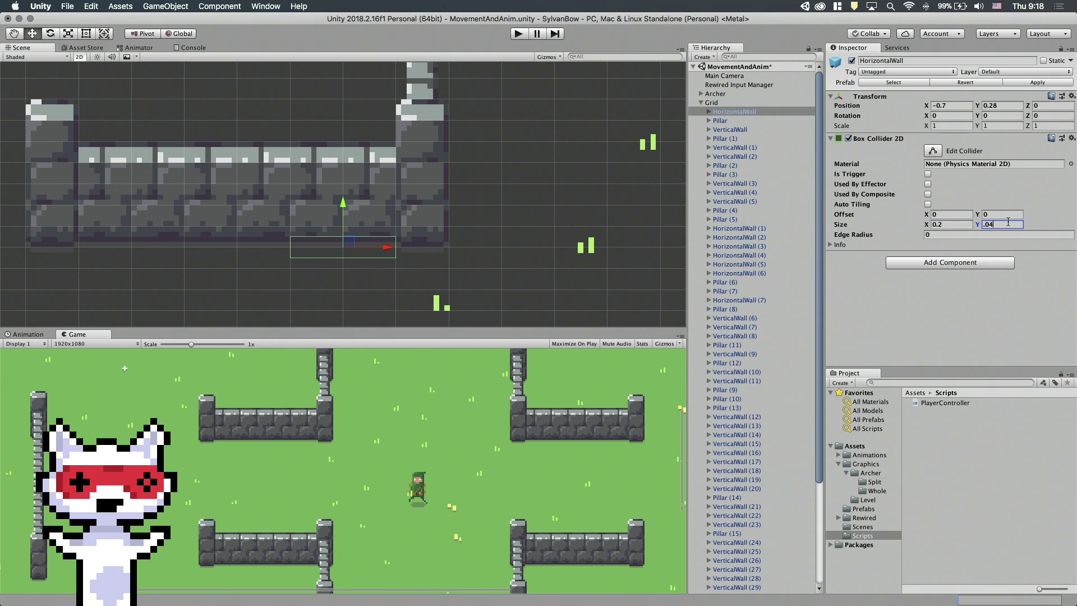
left_click(1005, 214)
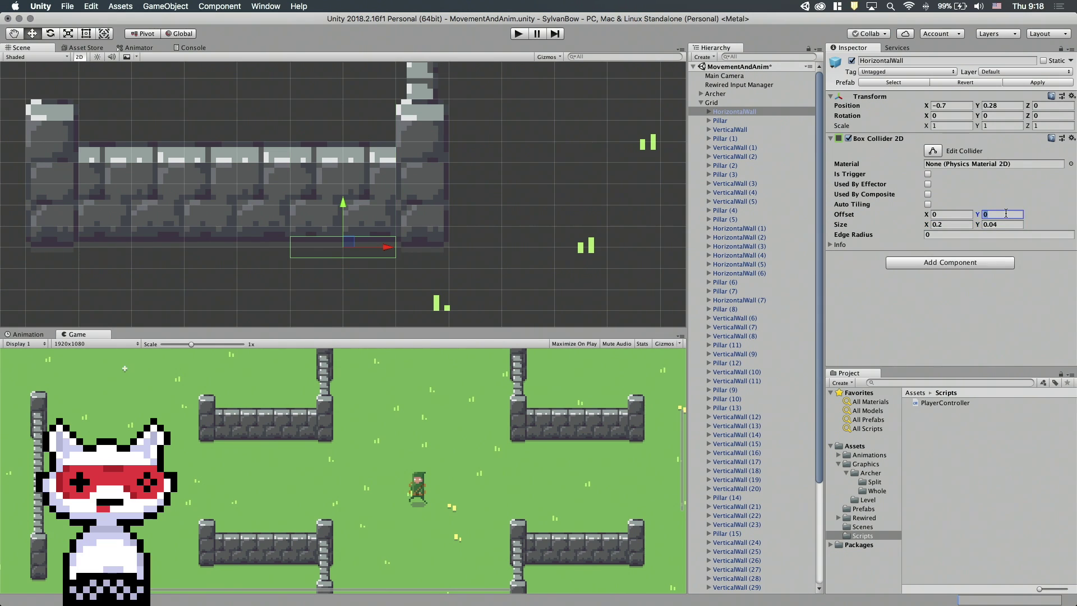
type("0")
type("2")
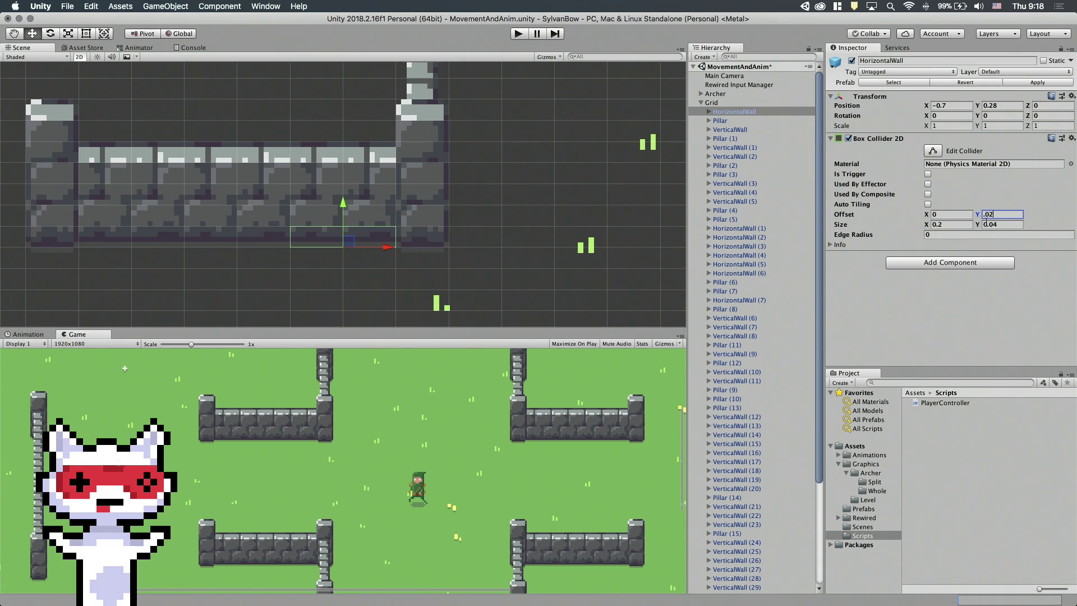
key("Return")
Add a Kinematic Rigidbody 2D to the HorizontalWall
left_click(933, 264)
type("bo")
type("rigid")
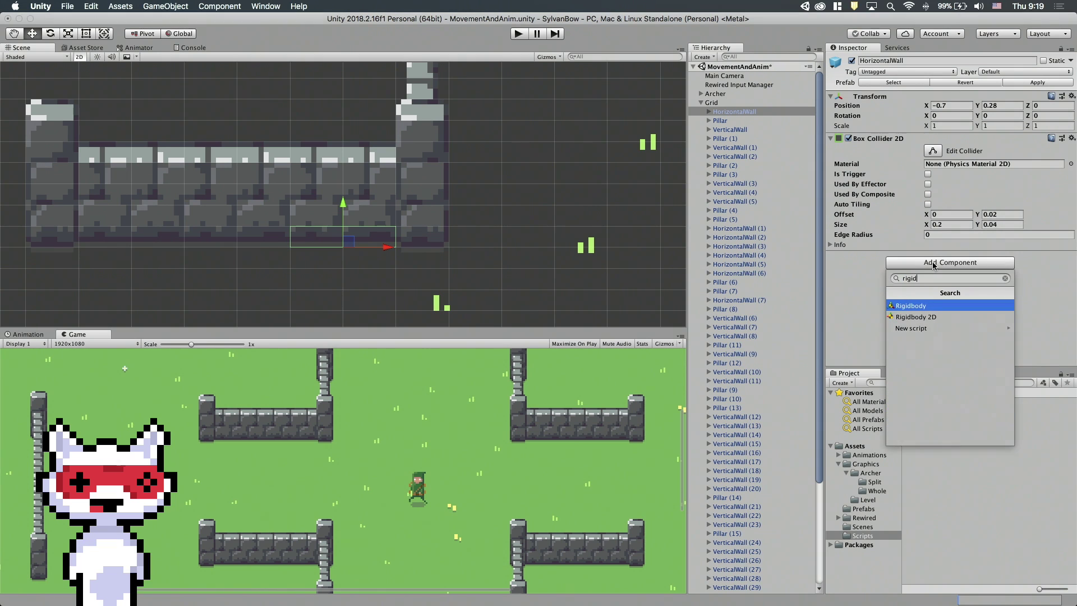
key("Down")
key("Return")
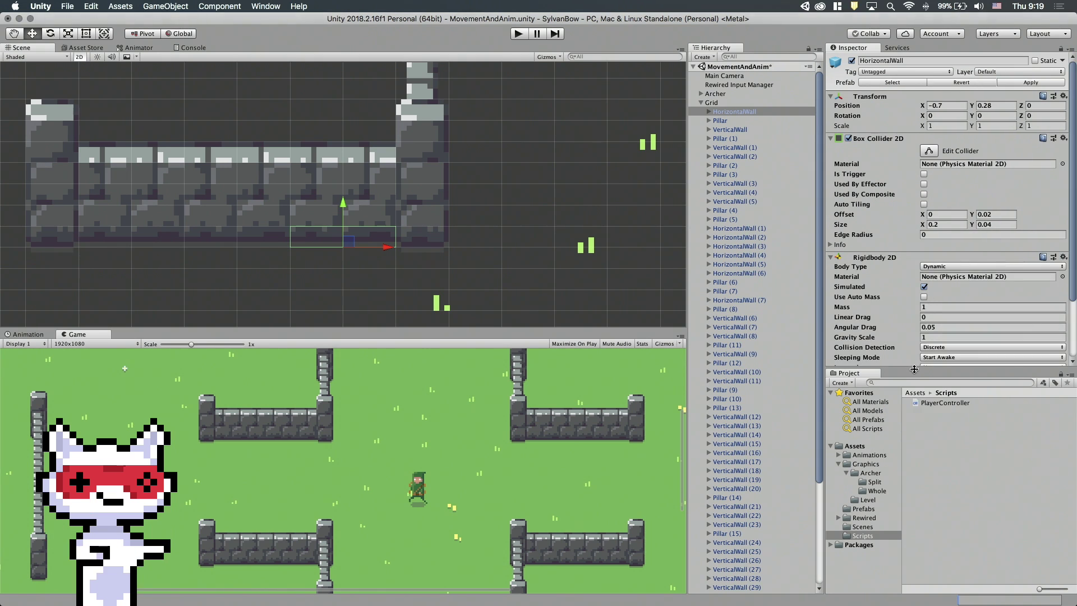
left_click_drag(913, 368, 914, 440)
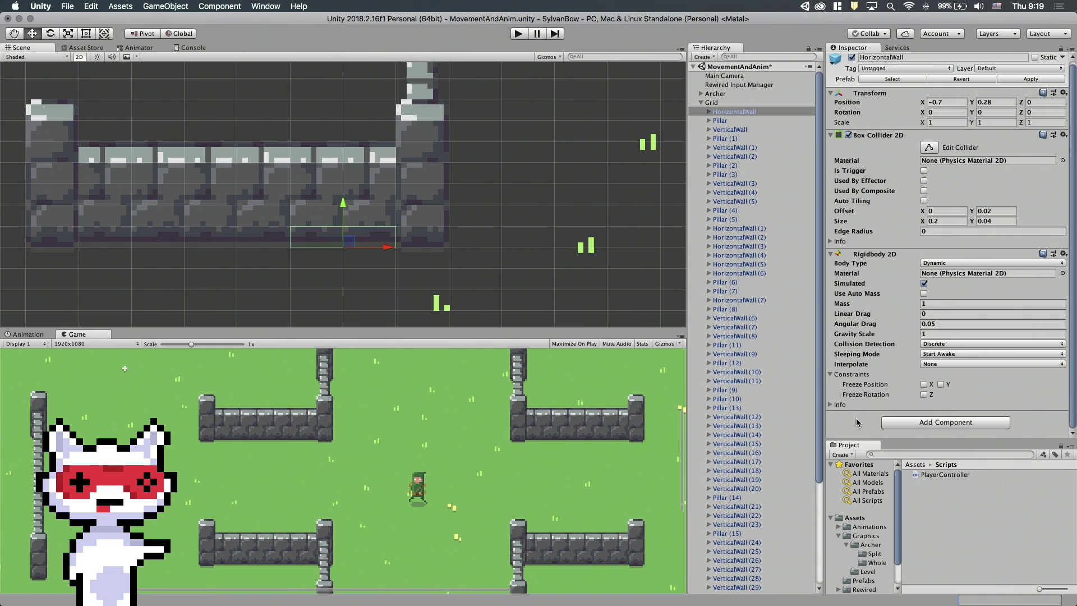
left_click(956, 263)
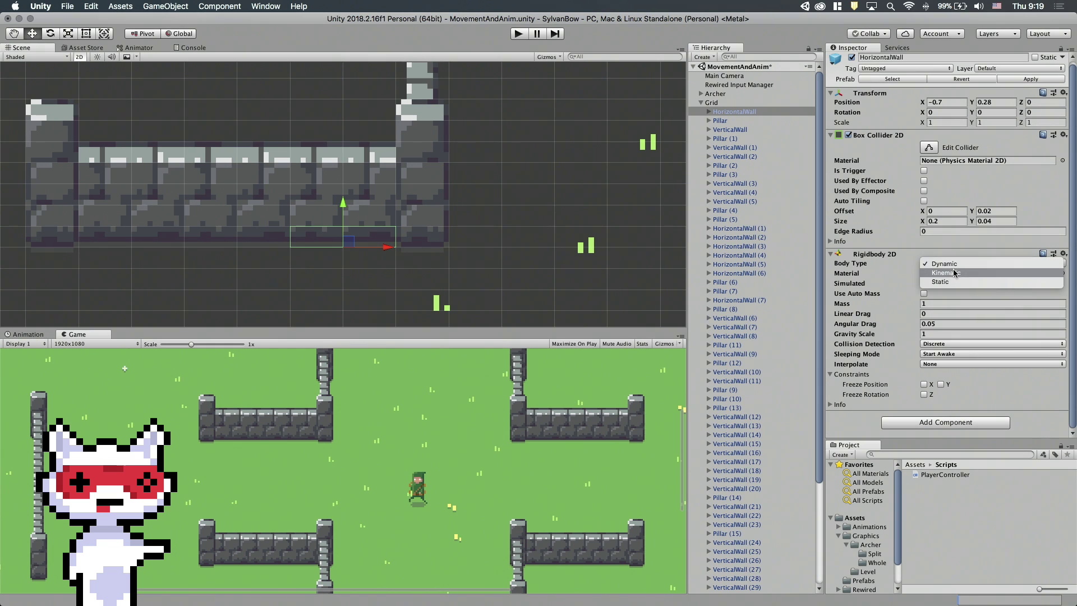
left_click(953, 273)
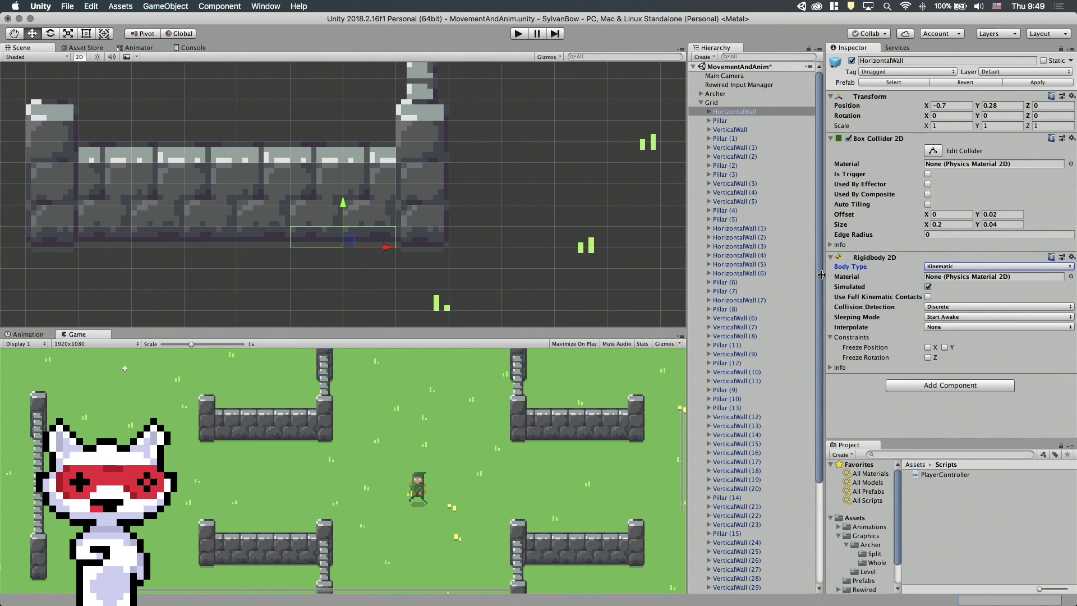
Apply the wall's prefab changes and check them on HorizontalWall (1)
left_click(1021, 83)
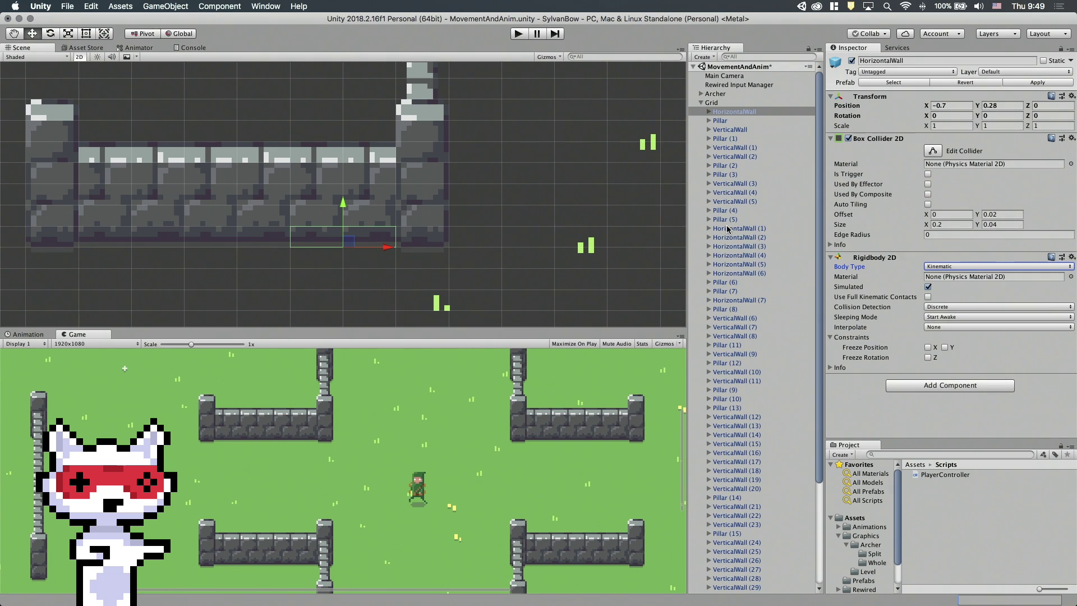
left_click(728, 228)
key("f")
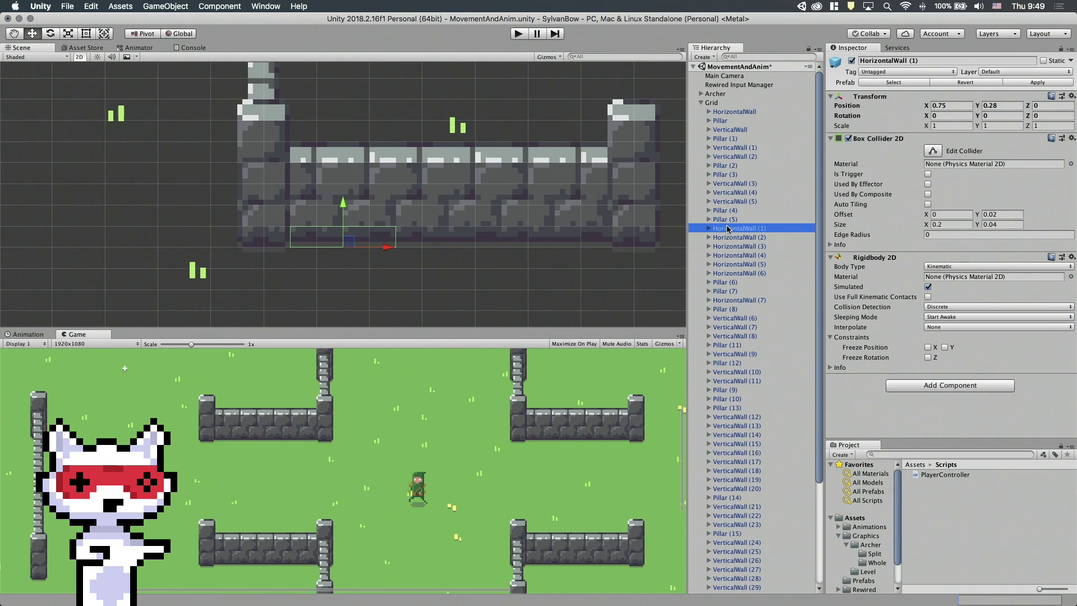
double_click(736, 112)
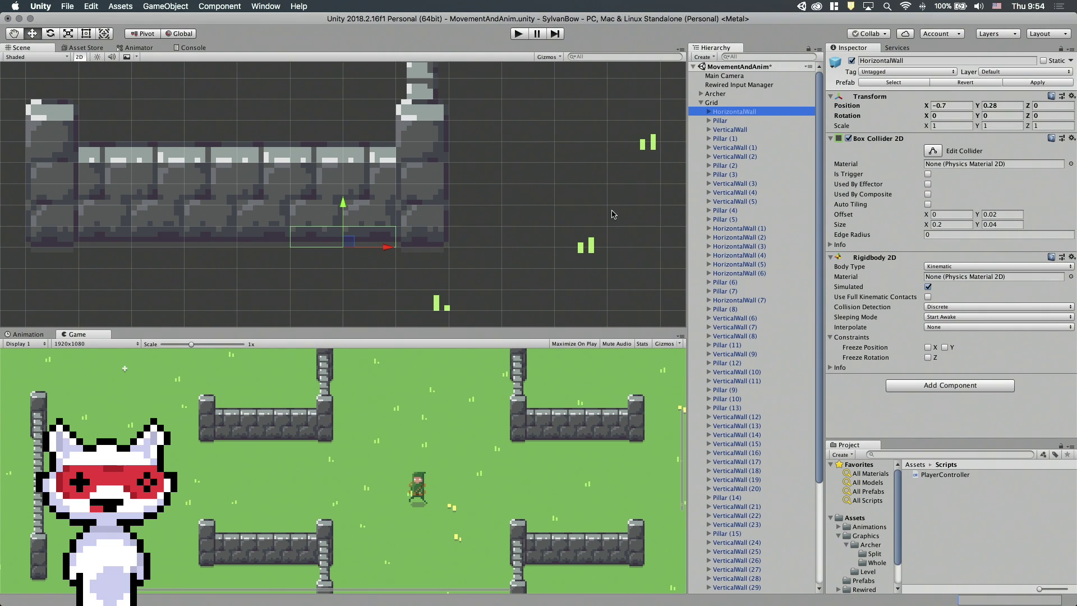
Give the VerticalWall a Box Collider 2D sized 0.06 by 0.08
double_click(735, 130)
left_click(852, 61)
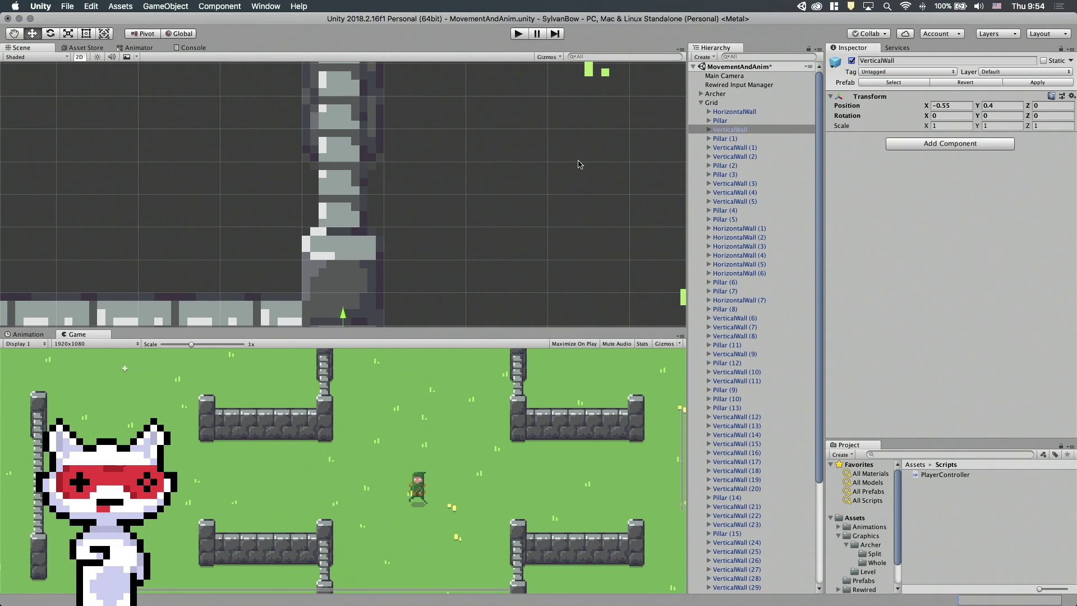
scroll(577, 164, "down", 3)
middle_click_drag(550, 204, 515, 167)
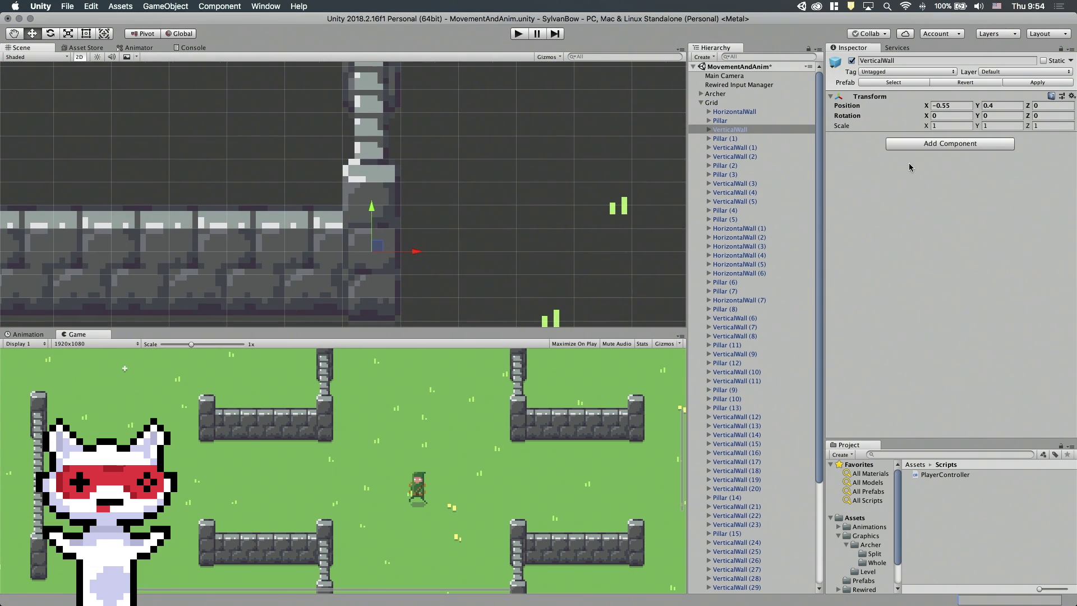
left_click(915, 145)
type("bo")
left_click(918, 198)
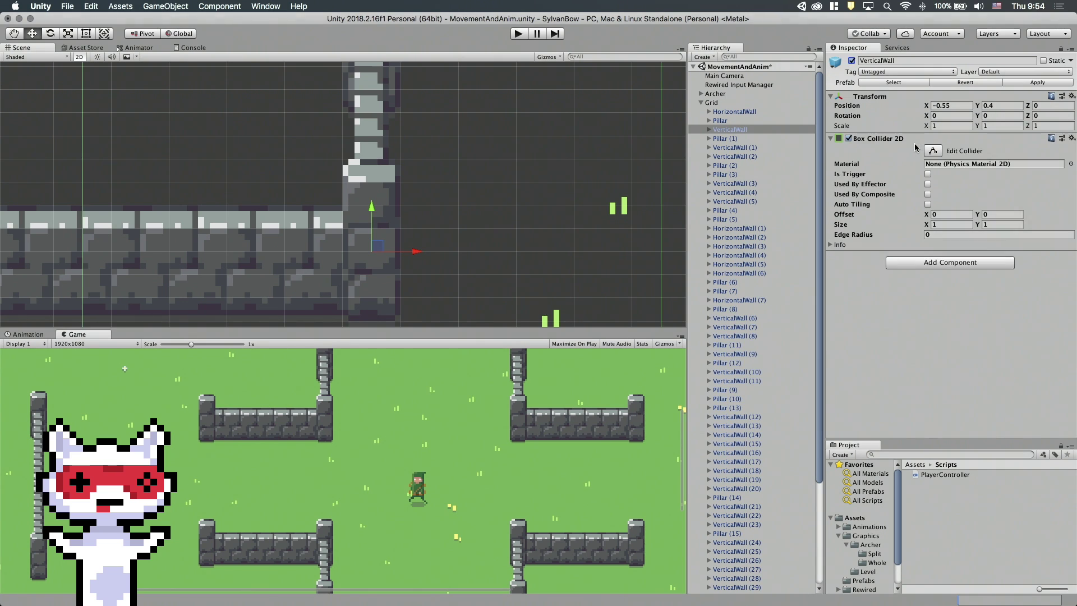
left_click(944, 223)
type(".06")
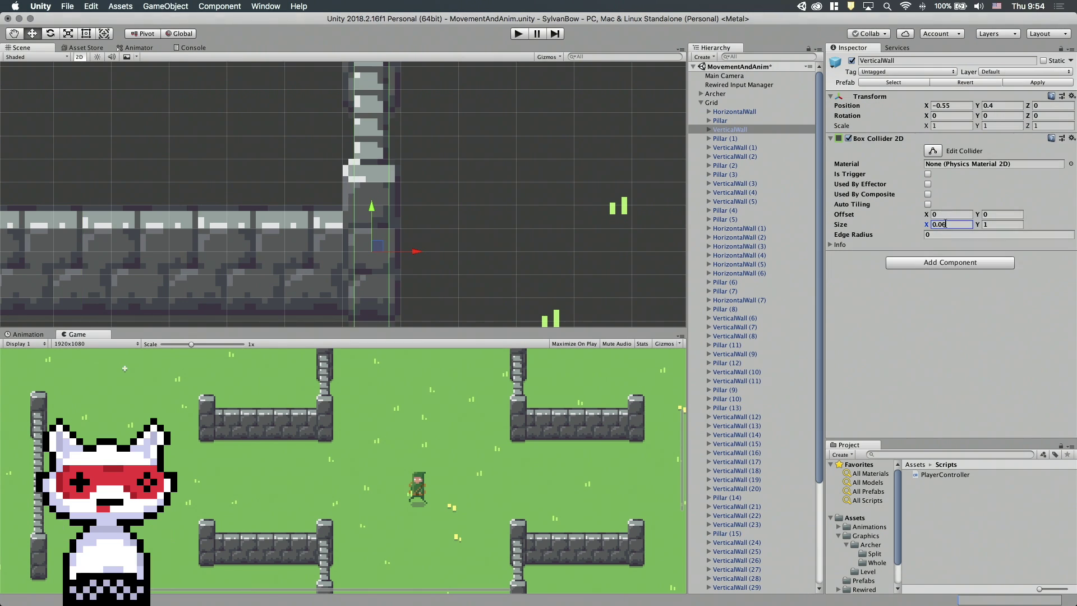
key("Tab")
type(".08")
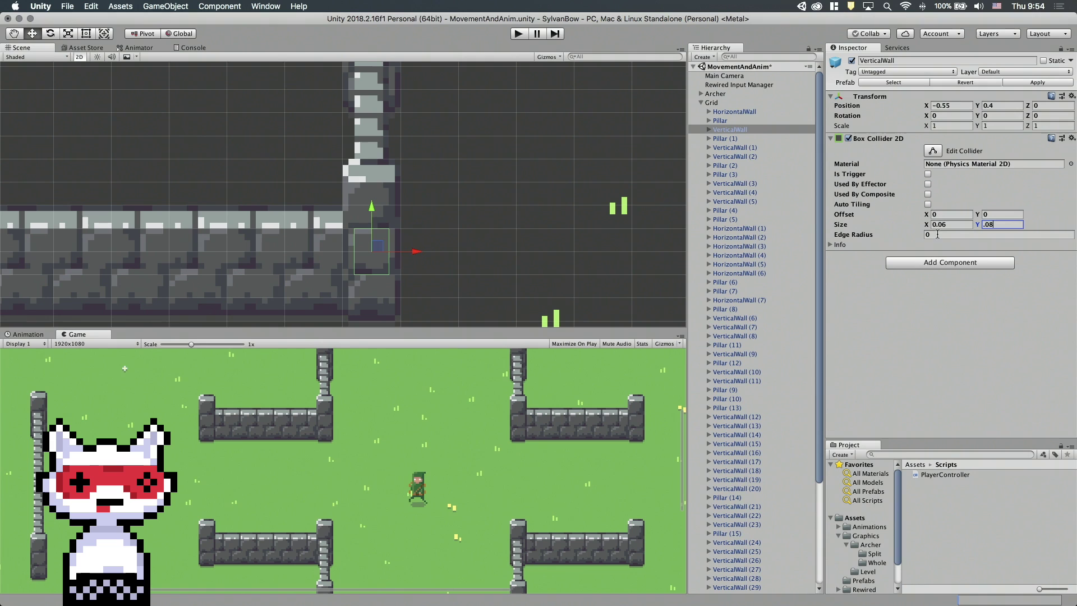
left_click(992, 215)
type(".04")
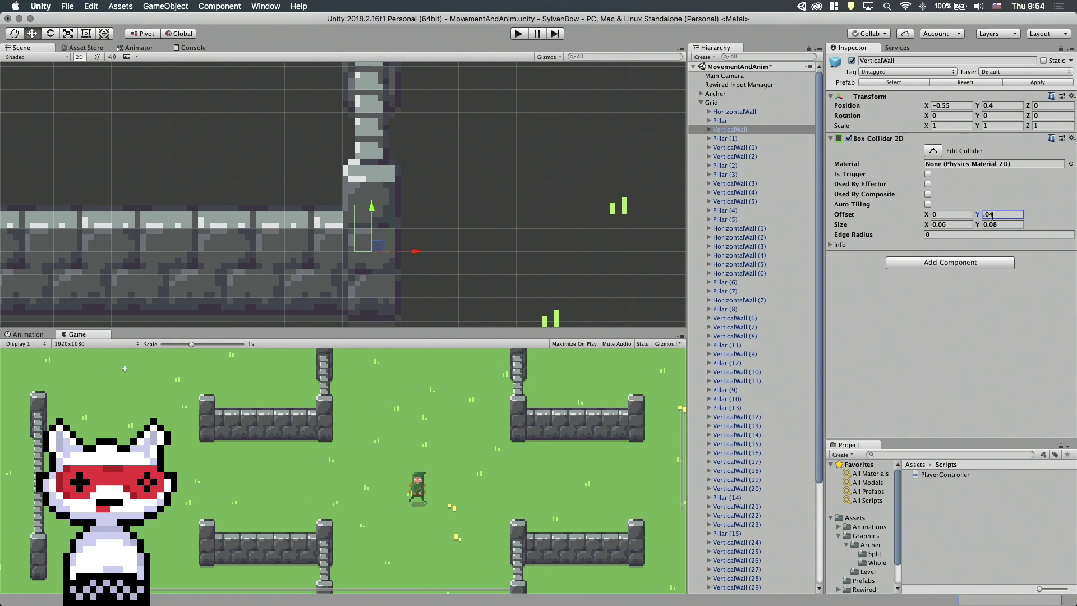
middle_click_drag(518, 255, 500, 223)
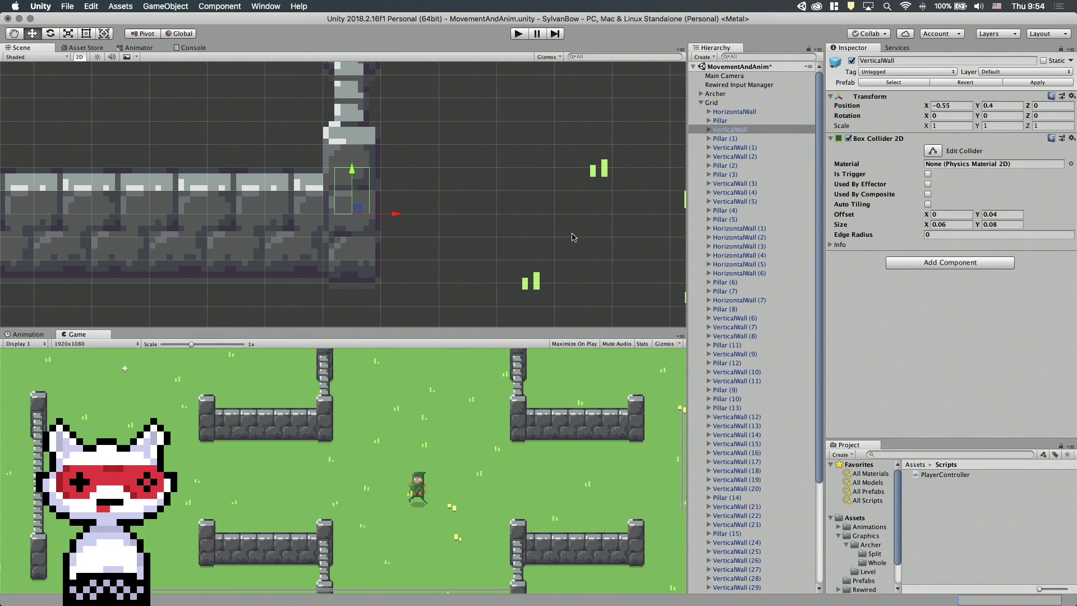
Add a Kinematic Rigidbody 2D to VerticalWall and apply it to the prefab
left_click(909, 263)
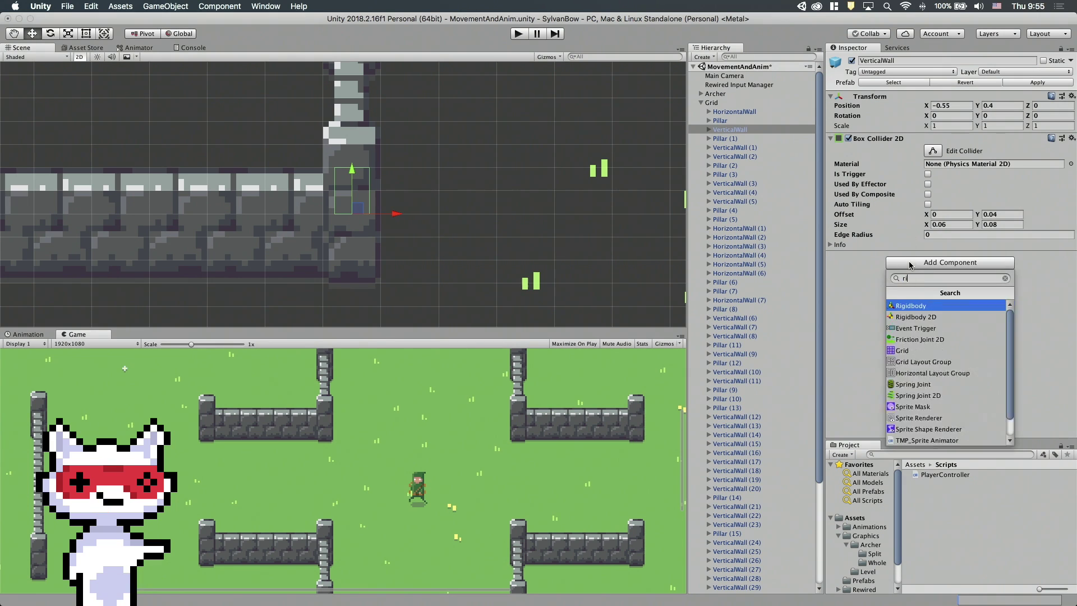
type("rigi")
key("Return")
left_click(932, 265)
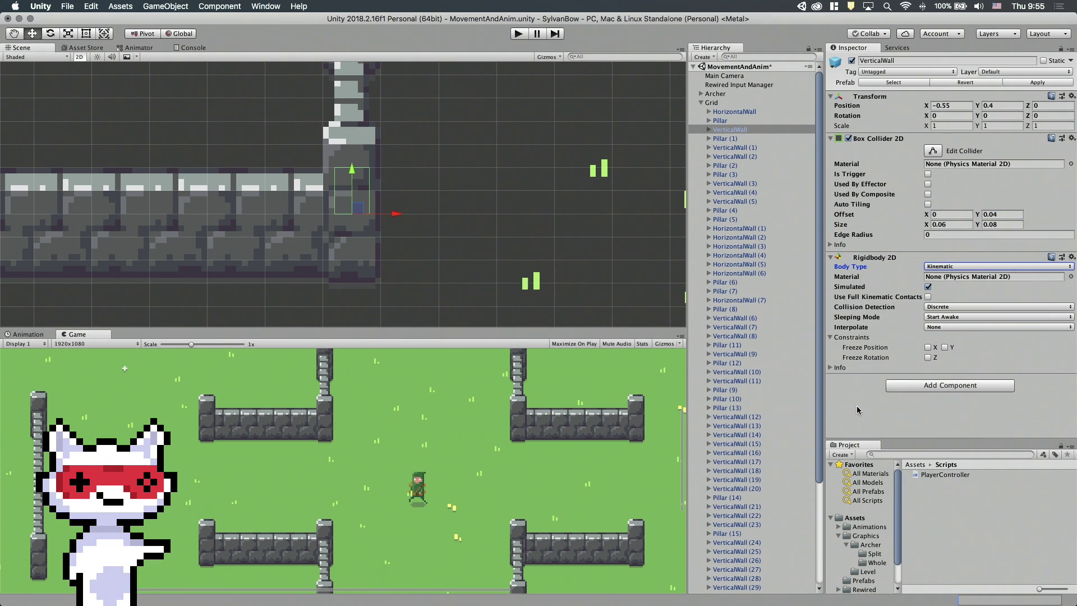
left_click(1038, 81)
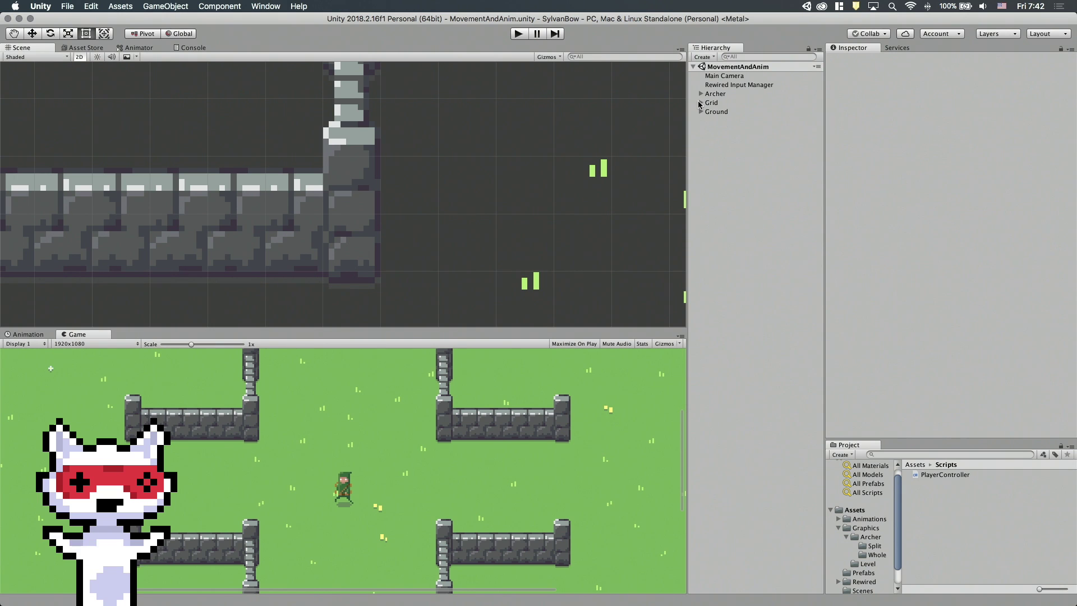
Add a Polygon Collider 2D to the Pillar under Grid
left_click(701, 103)
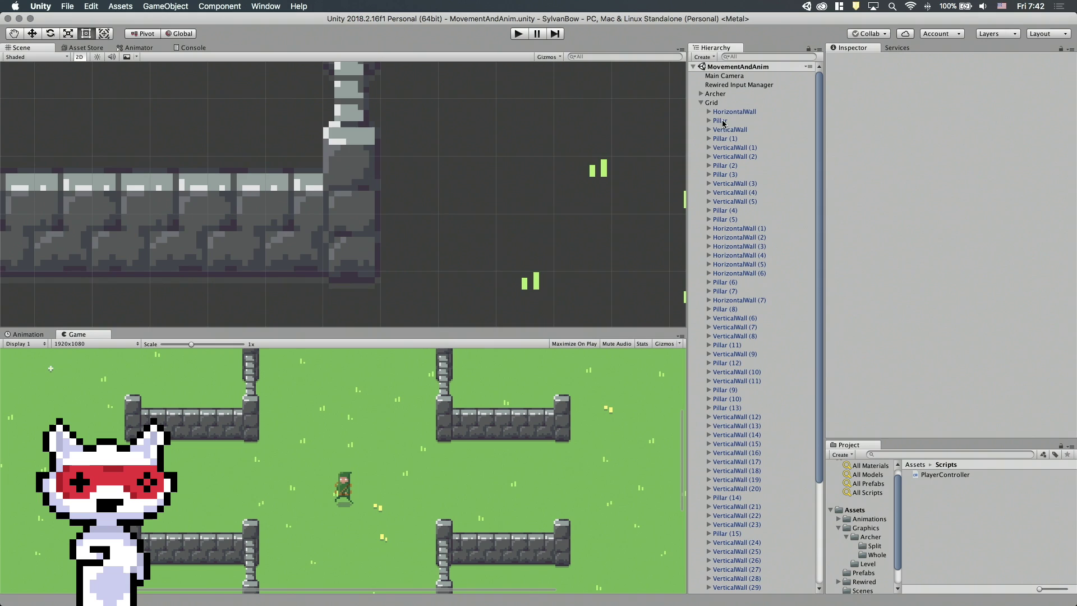
double_click(719, 120)
left_click(934, 144)
type("polygon")
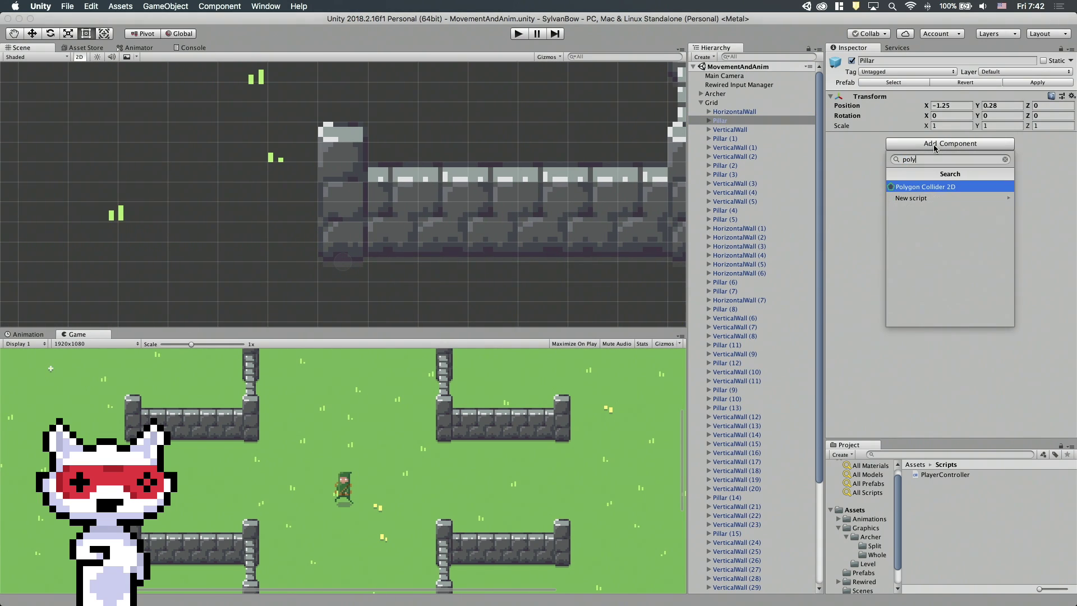
key("Return")
scroll(376, 256, "down", 3)
scroll(375, 257, "down", 3)
Drag and delete collider vertices so the shape outlines the pillar base
left_click_drag(376, 257, 347, 203)
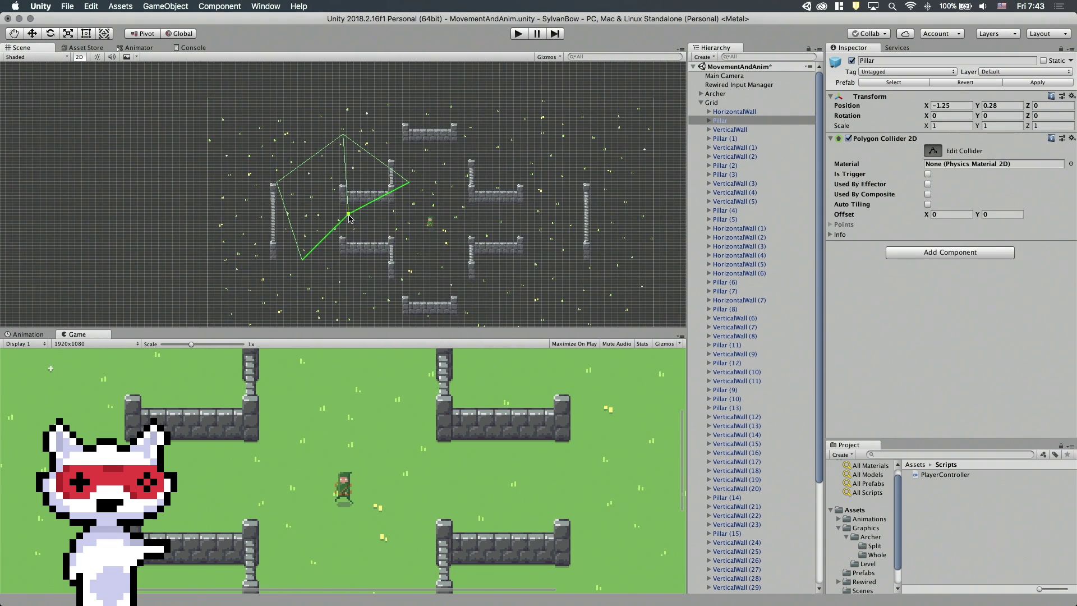
mouse_move(303, 260)
left_mouse_down()
mouse_move(287, 183)
mouse_move(339, 202)
left_mouse_up()
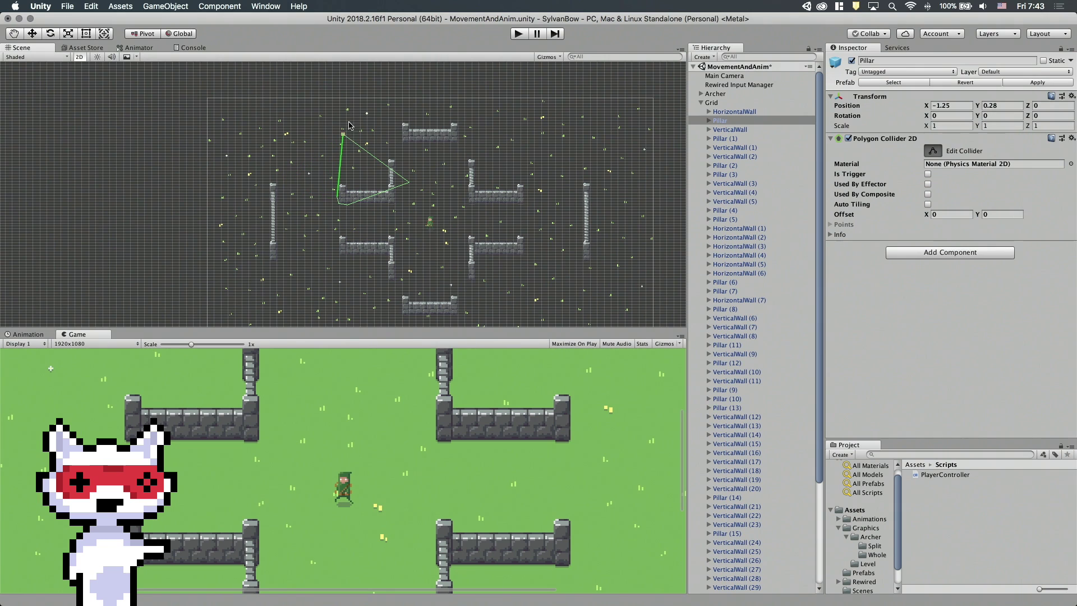
left_click_drag(343, 135, 354, 192)
scroll(316, 198, "up", 3)
scroll(315, 199, "up", 3)
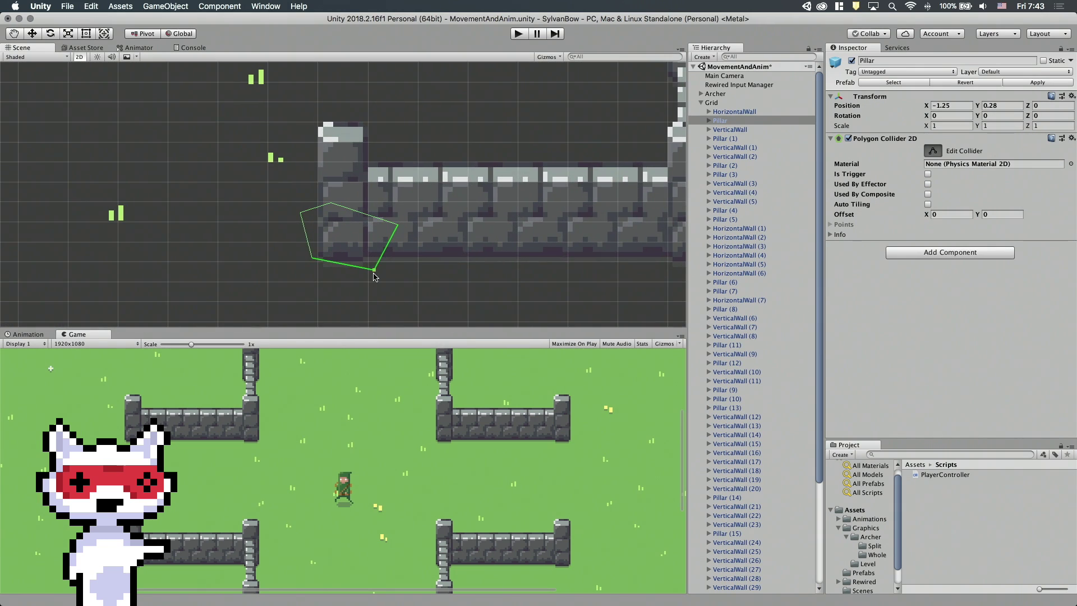
left_click_drag(373, 265, 358, 259)
scroll(368, 260, "up", 2)
scroll(367, 262, "up", 3)
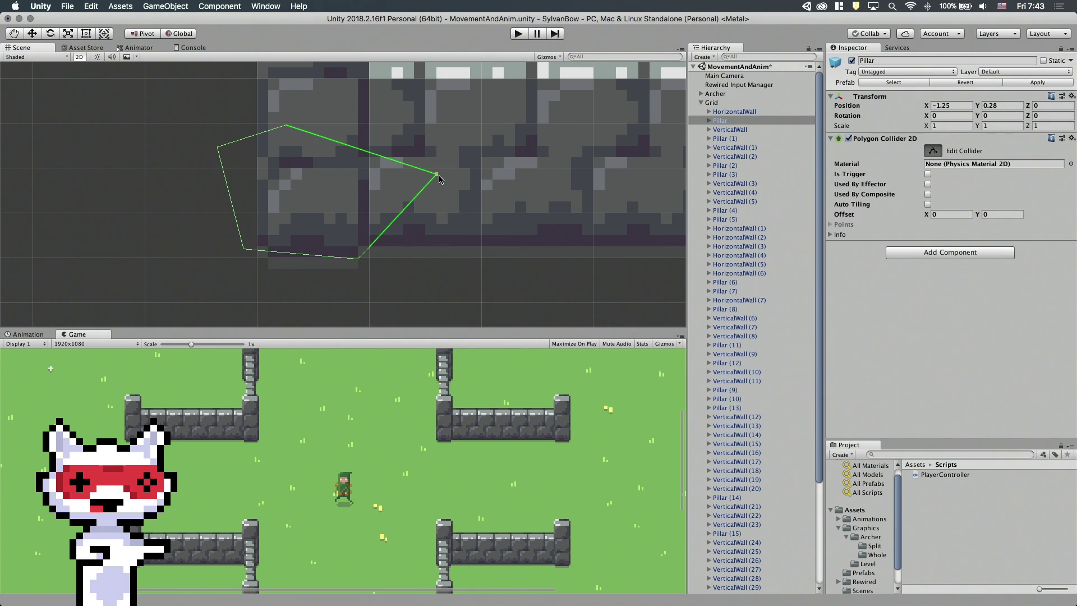
left_click_drag(436, 176, 372, 221)
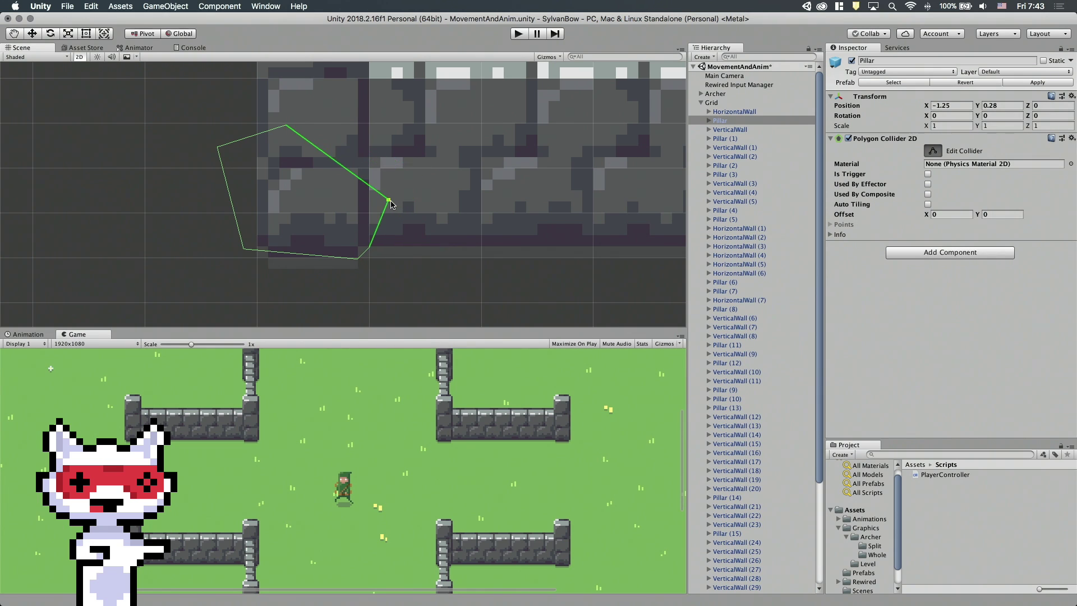
left_click(372, 222, "ctrl")
left_click_drag(372, 222, 358, 219)
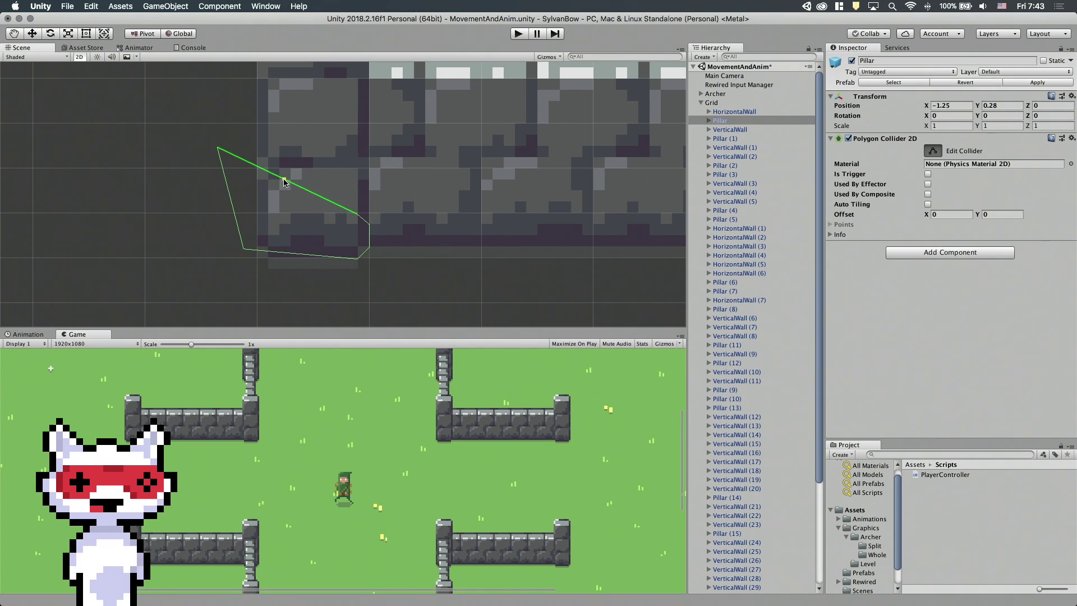
left_click(284, 199, "ctrl")
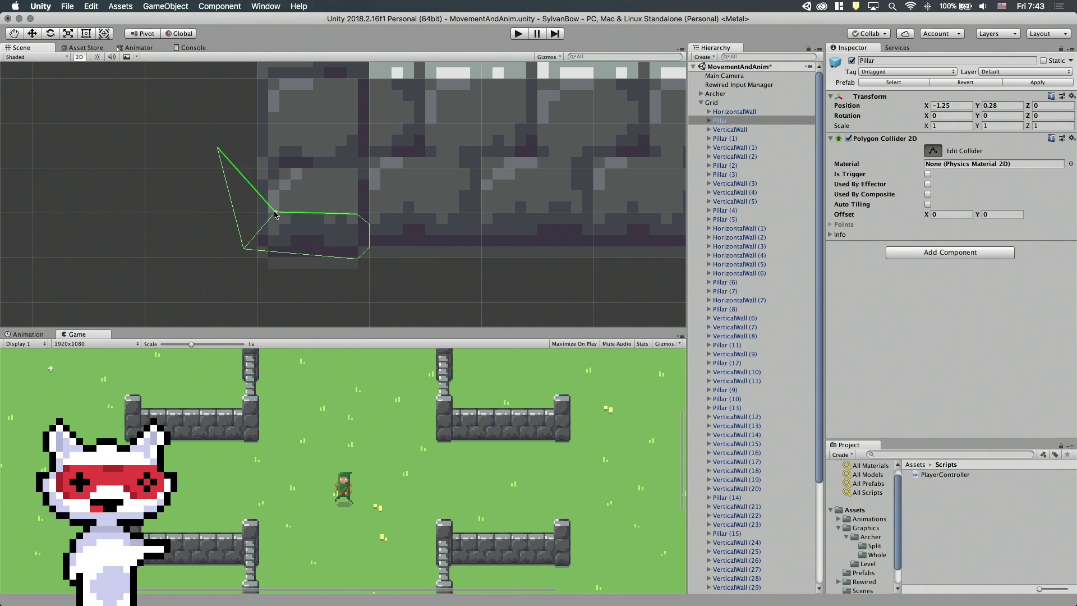
left_click_drag(218, 148, 259, 227)
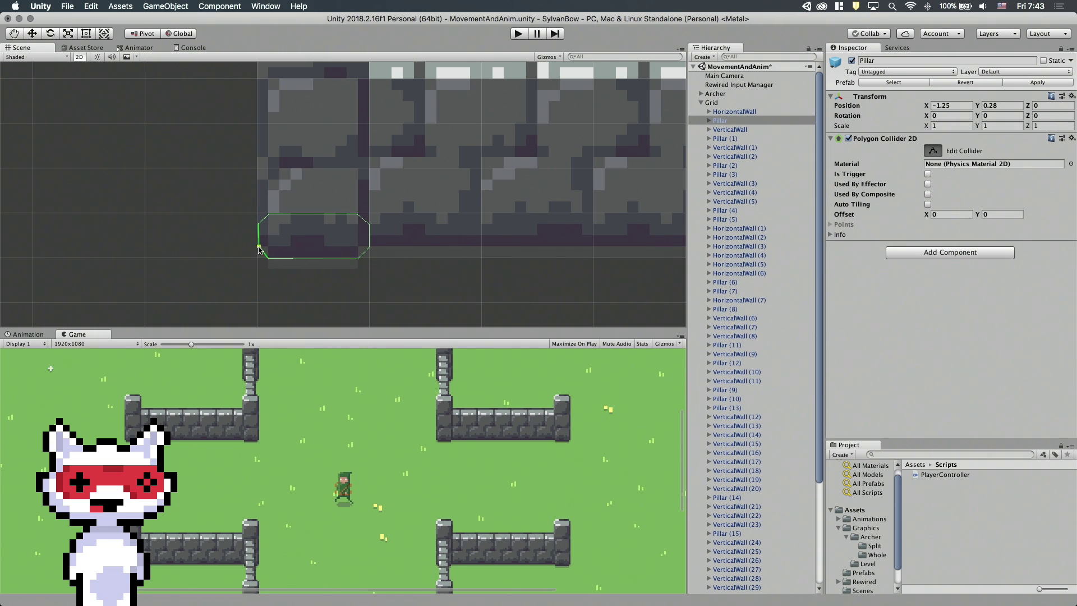
left_click(932, 151)
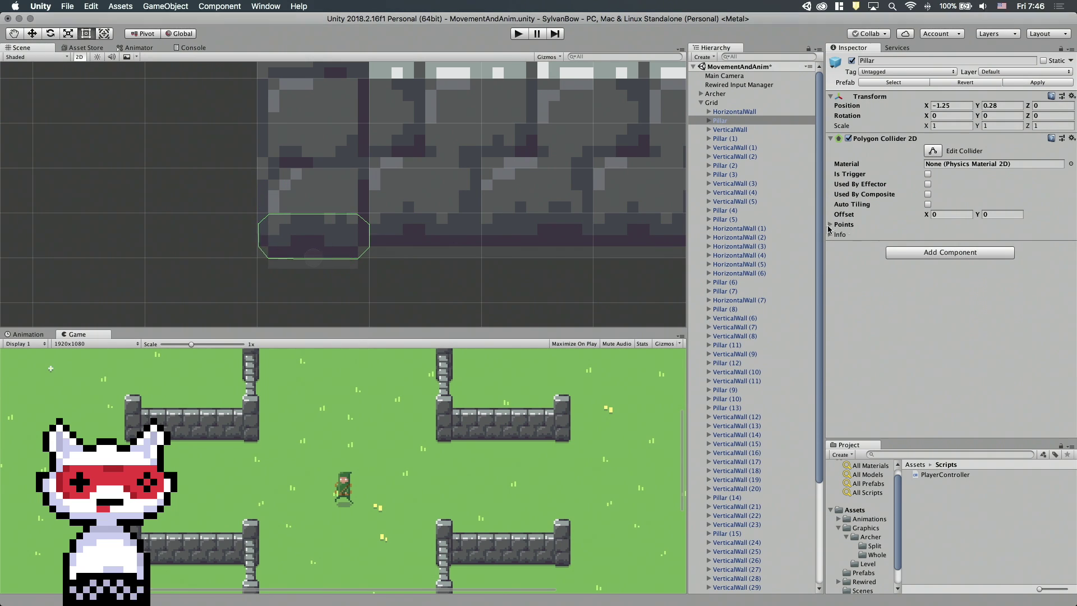
Round the collider's Points coordinates to two decimals
left_click(830, 223)
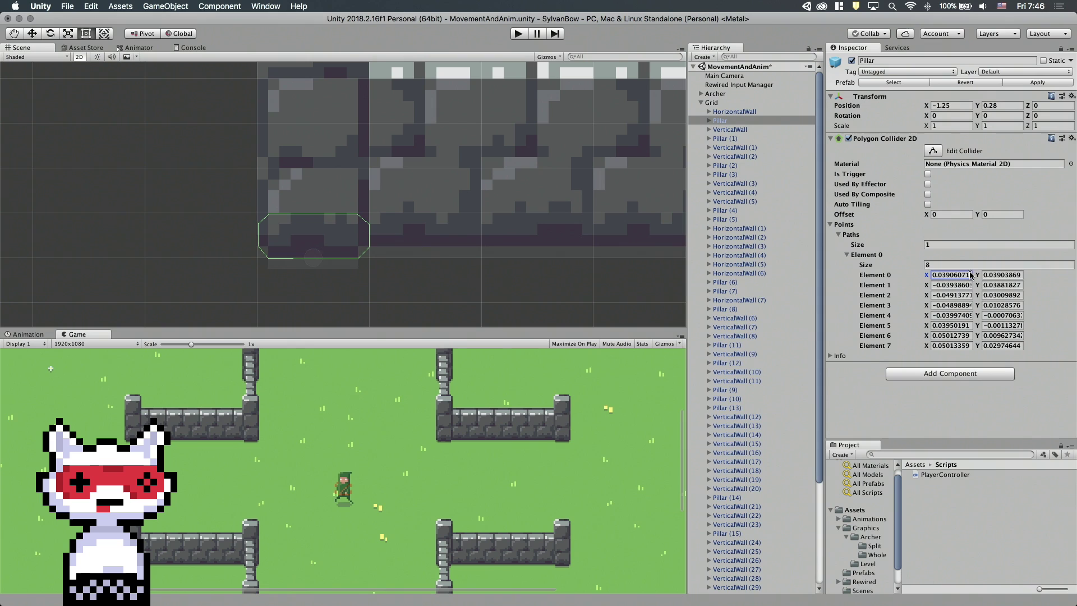
left_click(952, 304)
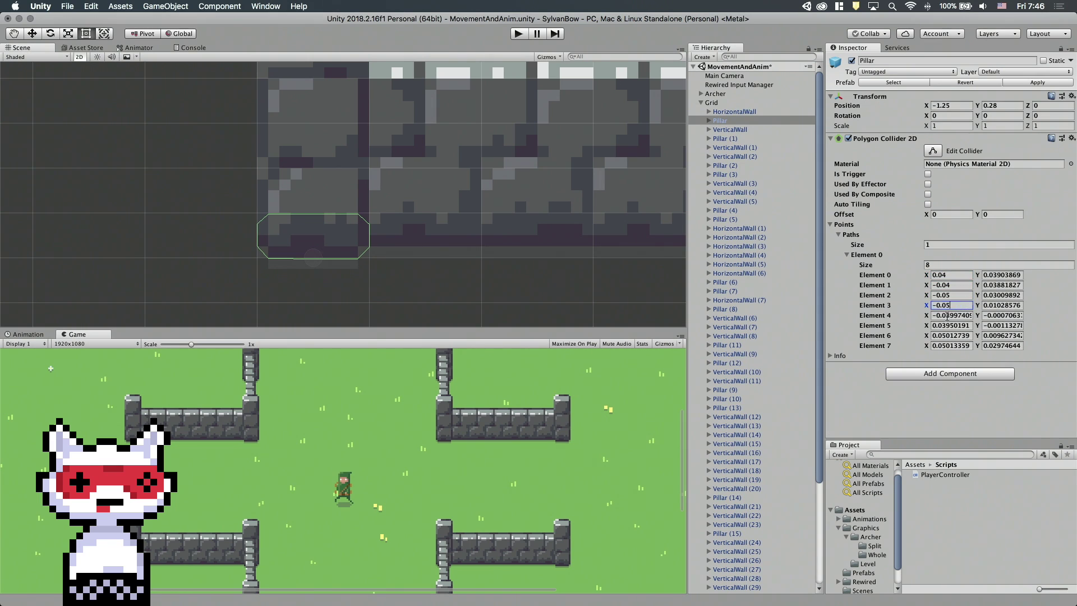
type("0.04")
left_click_drag(942, 334, 984, 338)
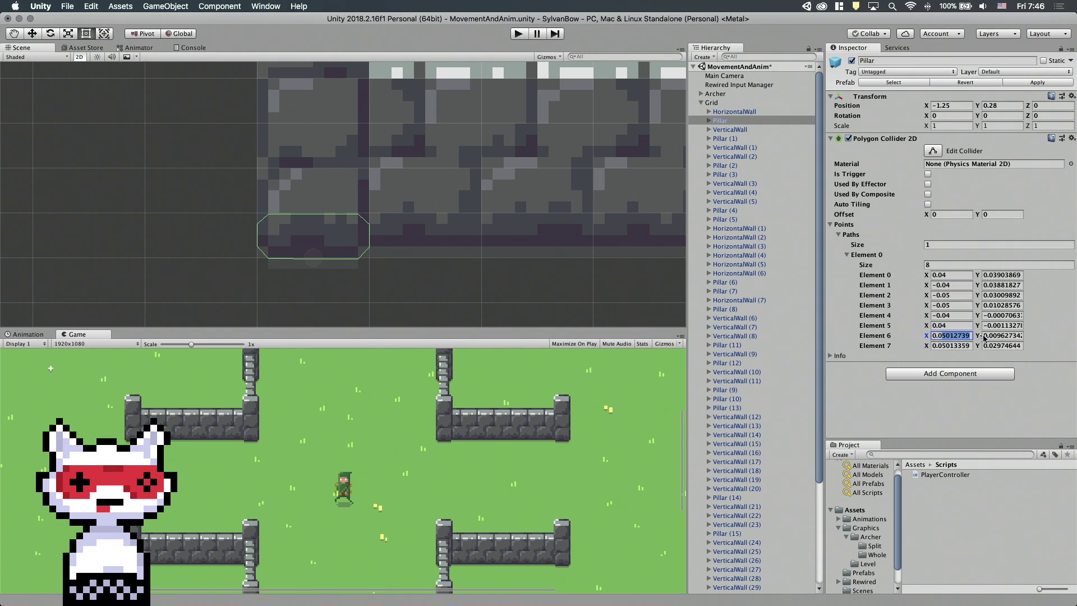
type("0.050.050.040.040.030.01")
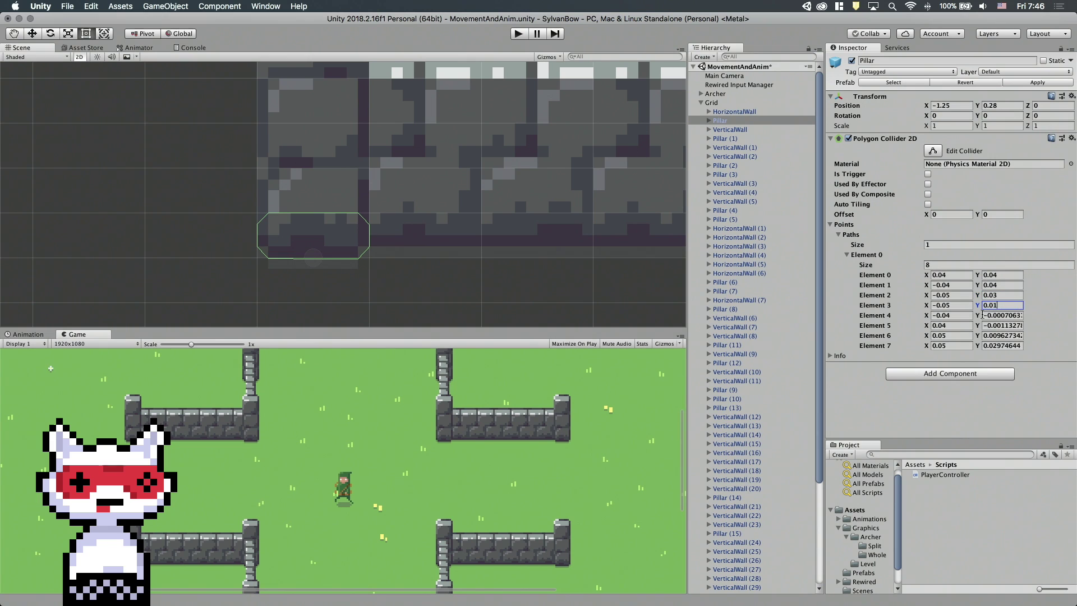
type("000.010.03")
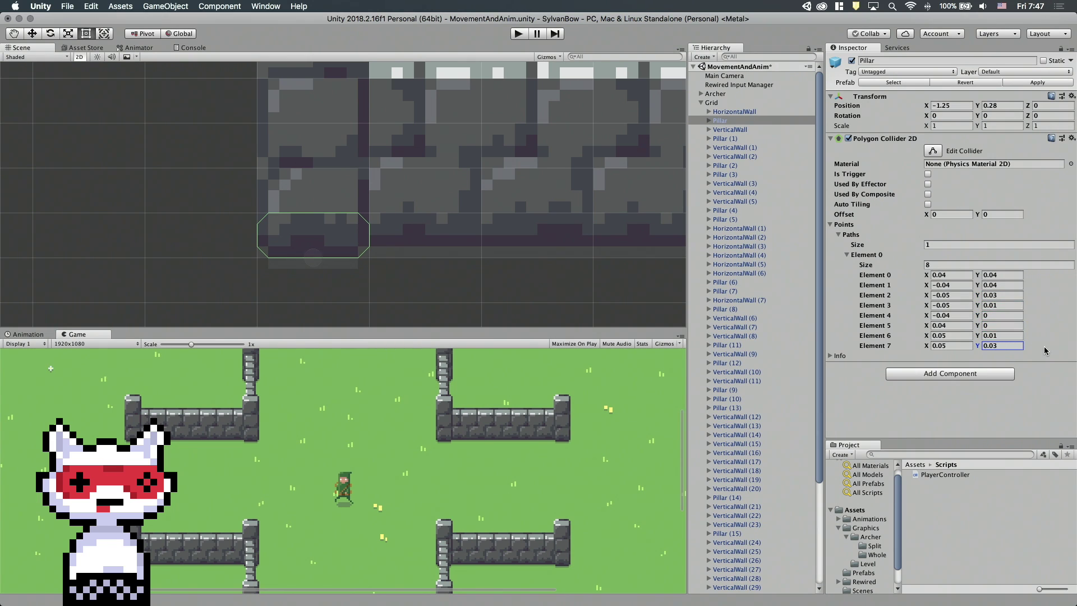
Add a Rigidbody 2D to the Pillar, set it to Kinematic, and apply it to the prefab
left_click(973, 374)
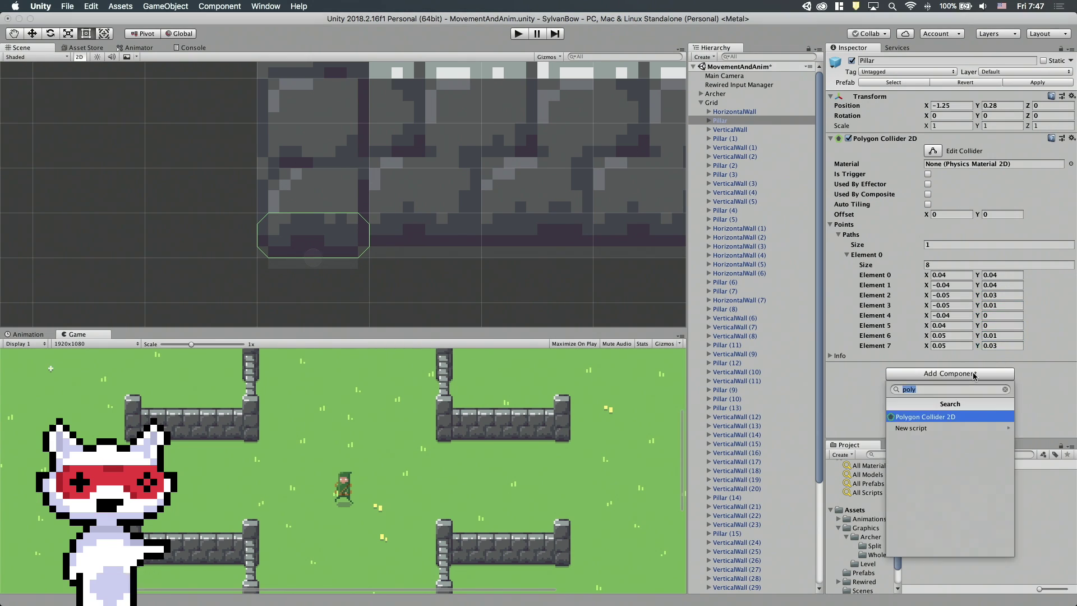
type("rigid")
key("Return")
left_click(955, 255)
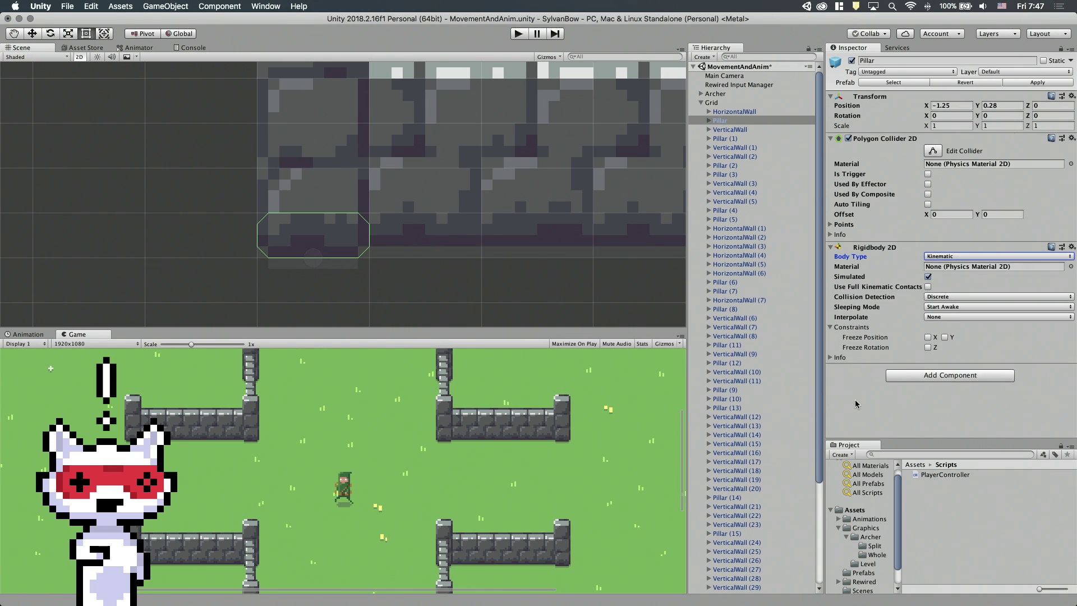
left_click(1026, 83)
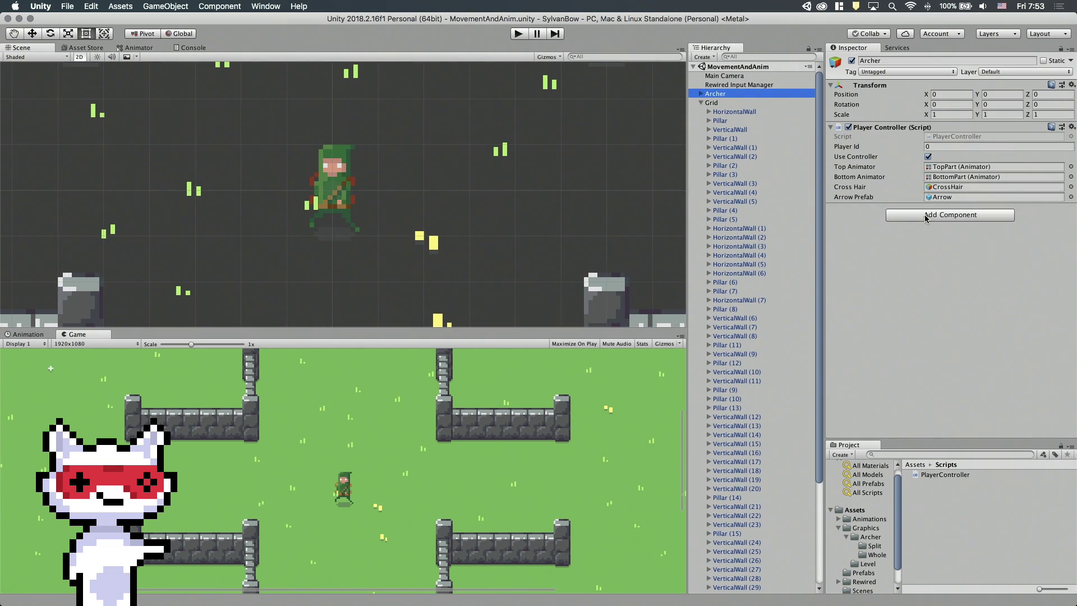
Add a Circle Collider 2D to the Archer with radius 0.04, offset (0.005, -0.095)
left_click(949, 214)
type("cir")
key("Return")
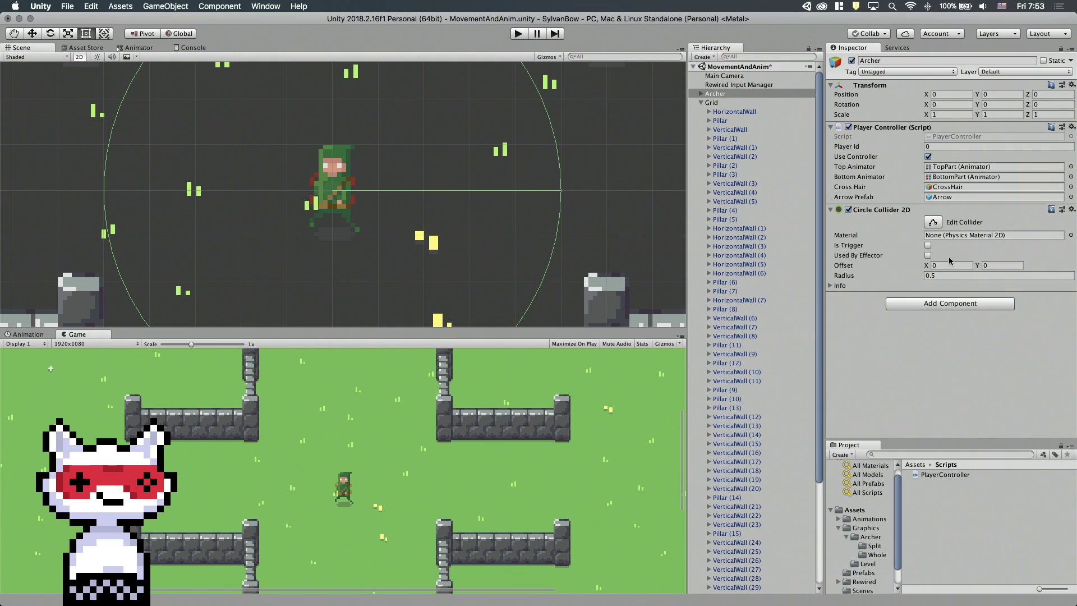
left_click(941, 275)
type("0.04")
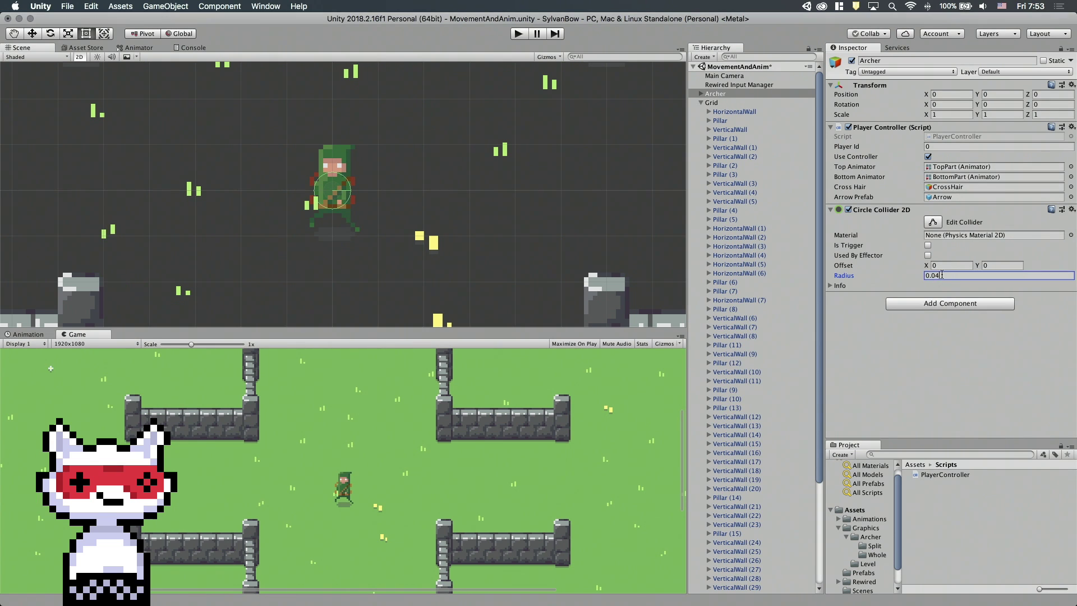
left_click(947, 267)
type("05")
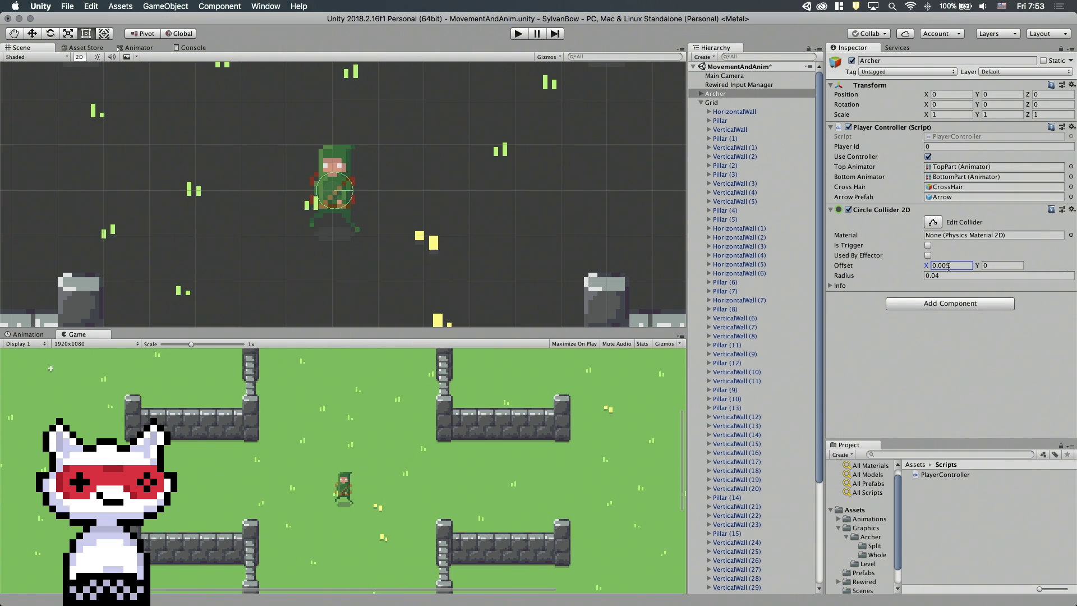
key("Tab")
type("-")
type(".095")
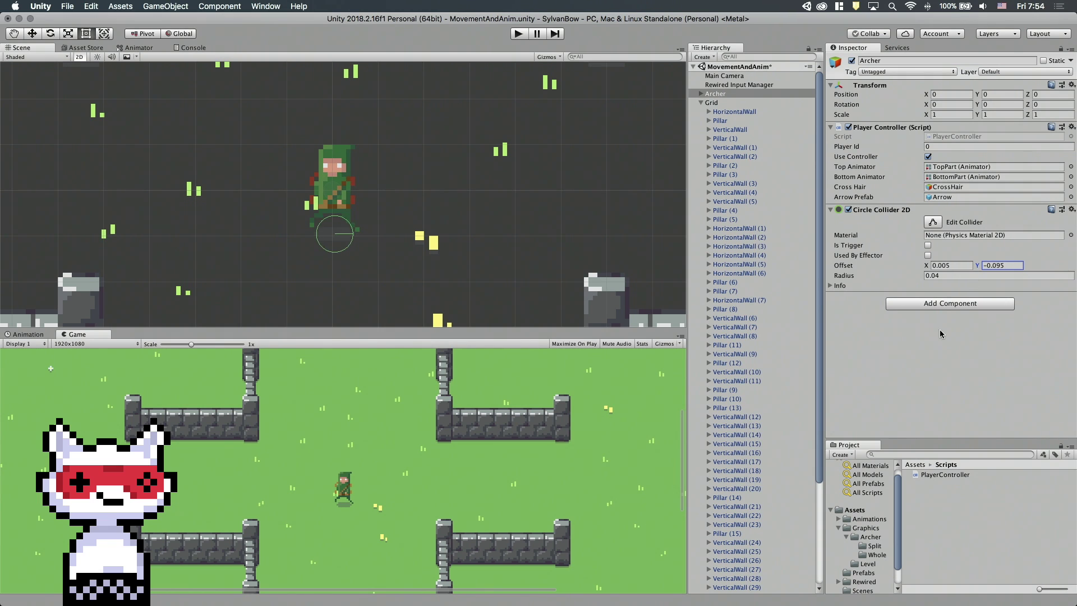
scroll(327, 242, "up", 5)
scroll(330, 237, "up", 2)
scroll(330, 238, "up", 1)
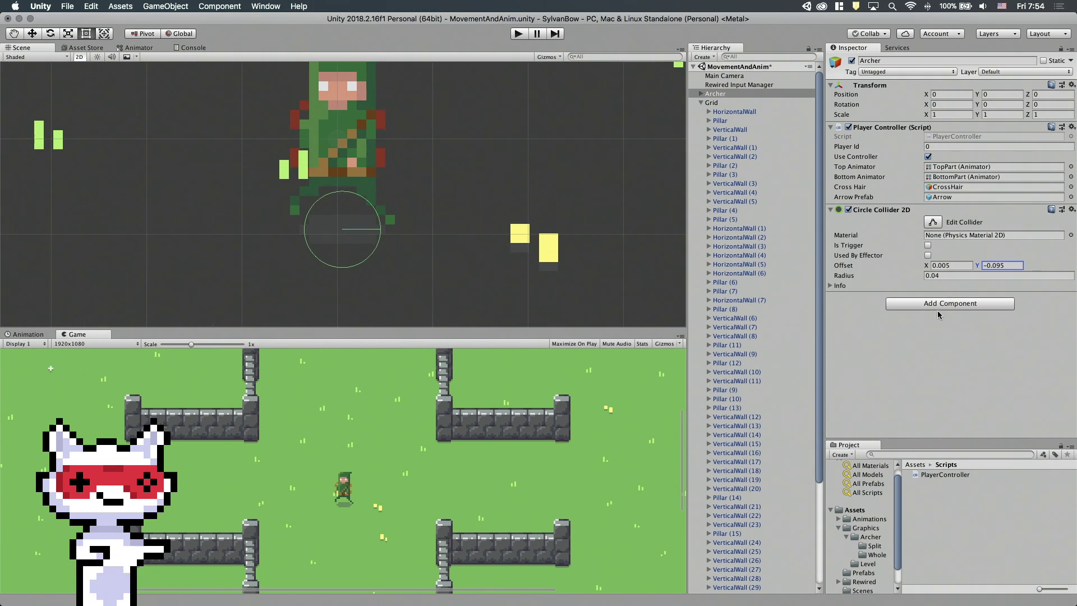
Add a Rigidbody 2D to the Archer with Gravity Scale 0
left_click(934, 305)
type("rigi")
key("Return")
left_click(992, 377)
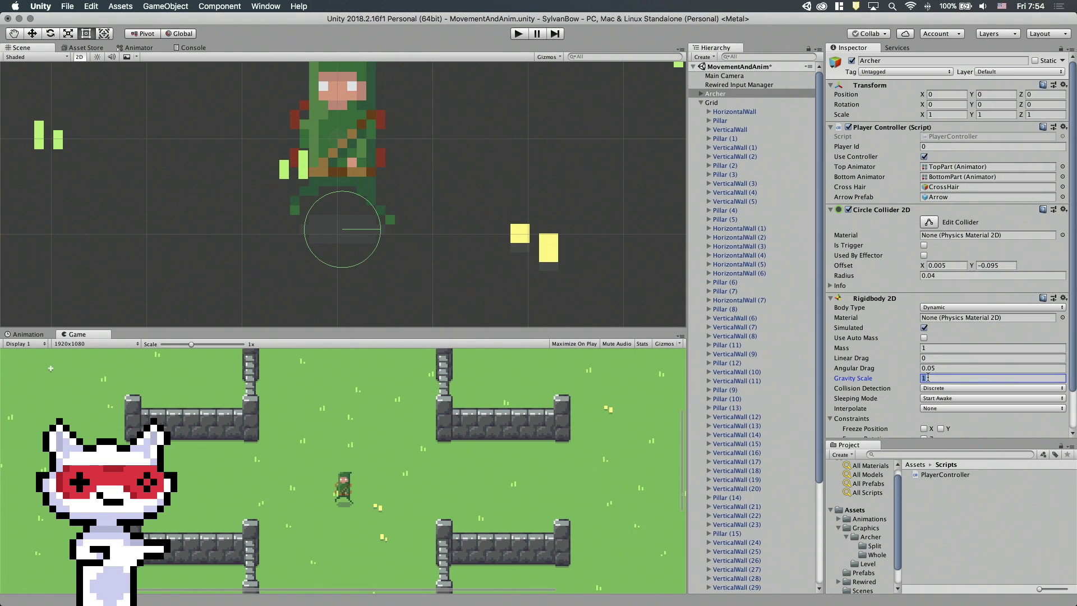
type("0")
scroll(989, 423, "down", 2)
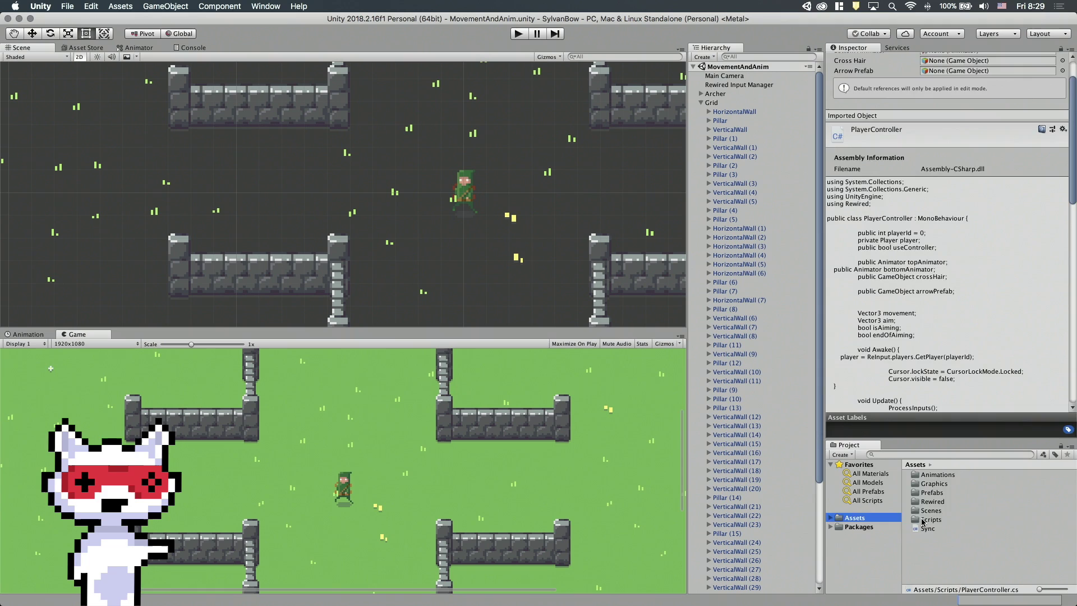
Add a public Rigidbody2D rb field to PlayerController and save
left_click(923, 522)
left_click(928, 477)
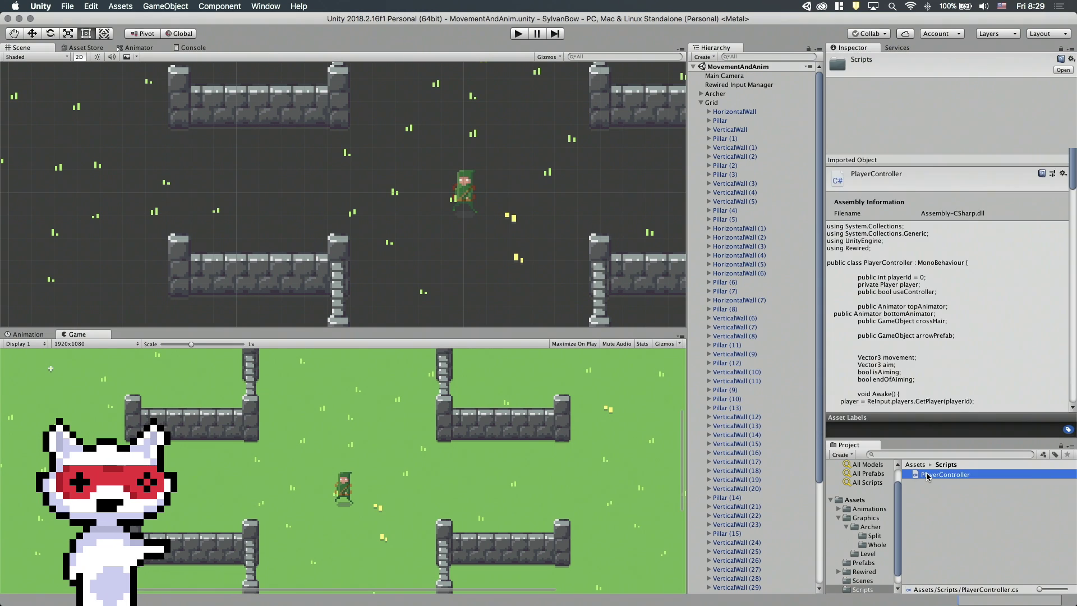
double_click(928, 476)
left_click(432, 253)
key("Return")
key("Return")
type("p")
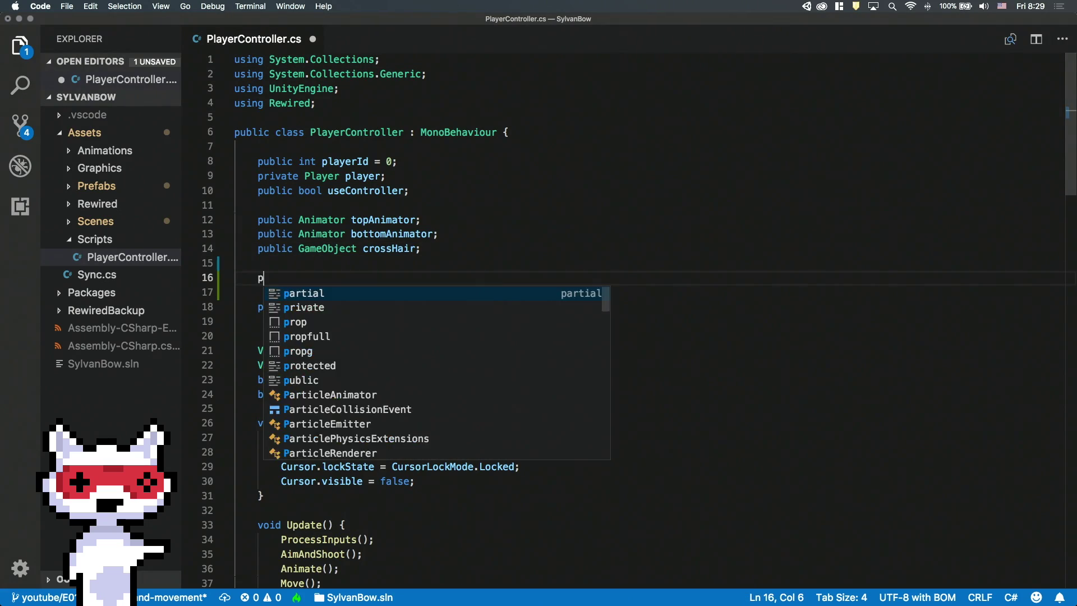
type("ublic Rig")
key("Down")
key("Return")
type("rb")
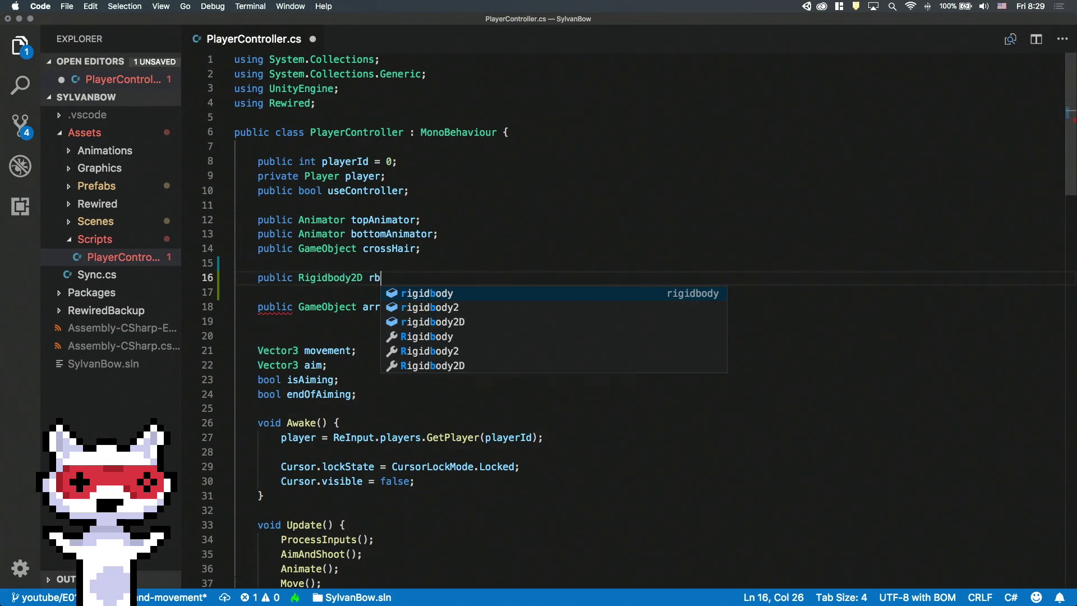
type(";")
key("super+s")
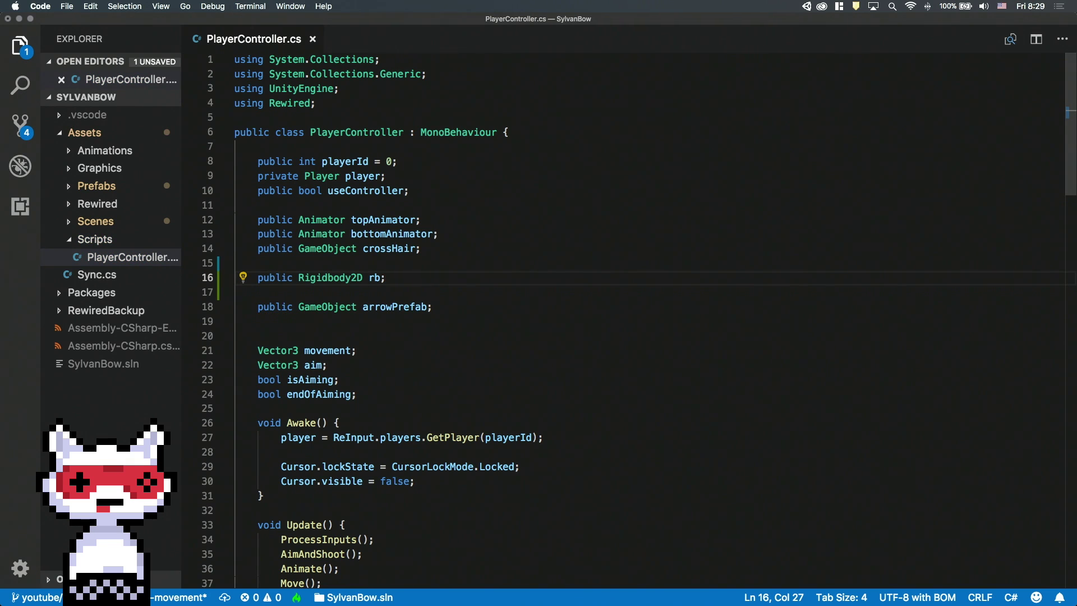
Assign the Archer's Rigidbody 2D to the Rb field and save the scene
key("super+Tab")
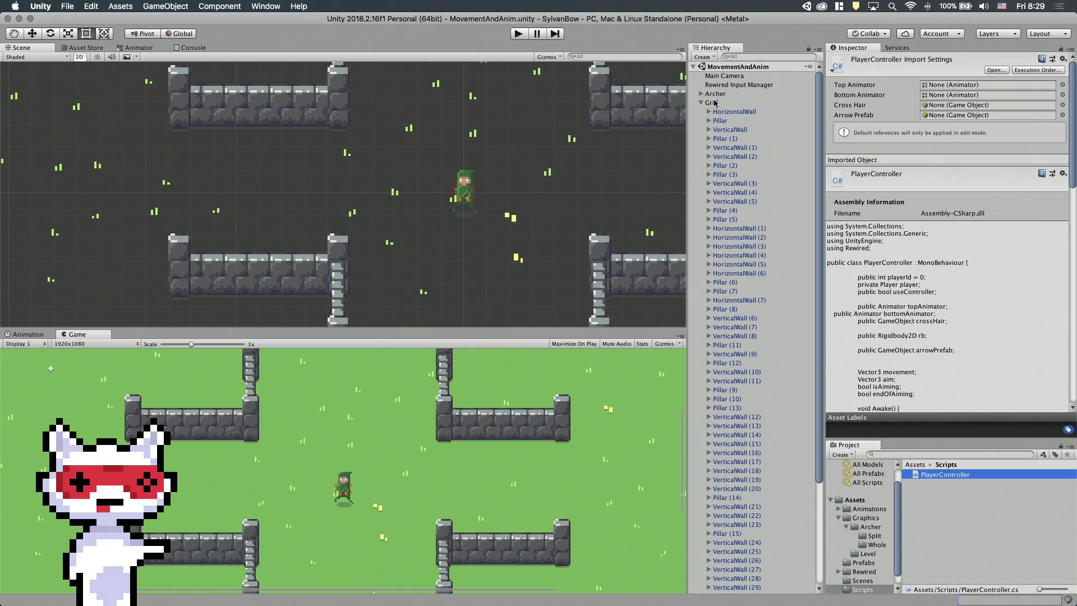
left_click(715, 94)
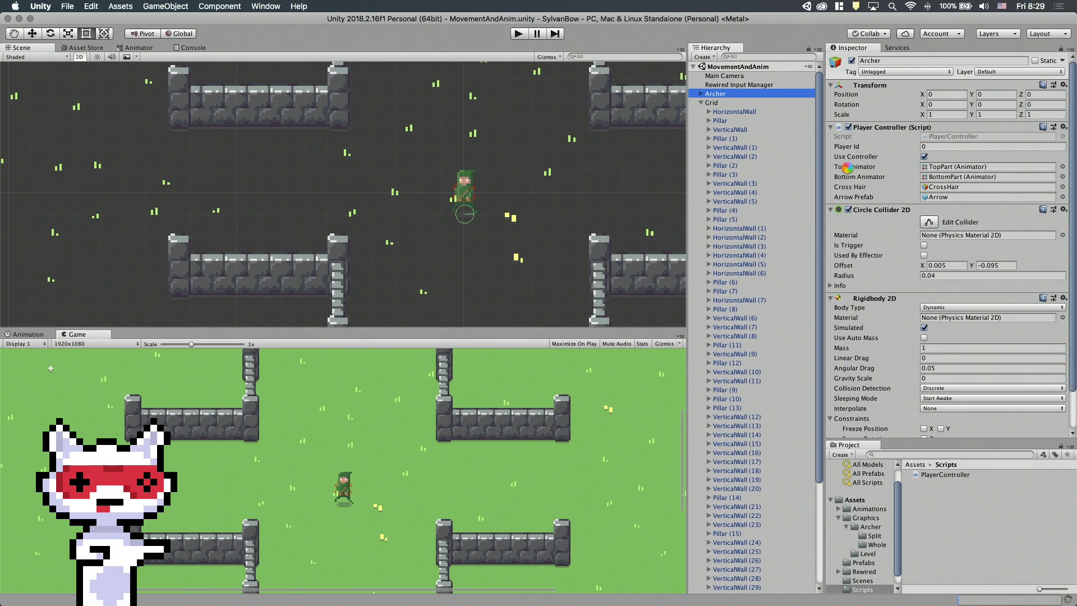
left_click_drag(874, 309, 938, 200)
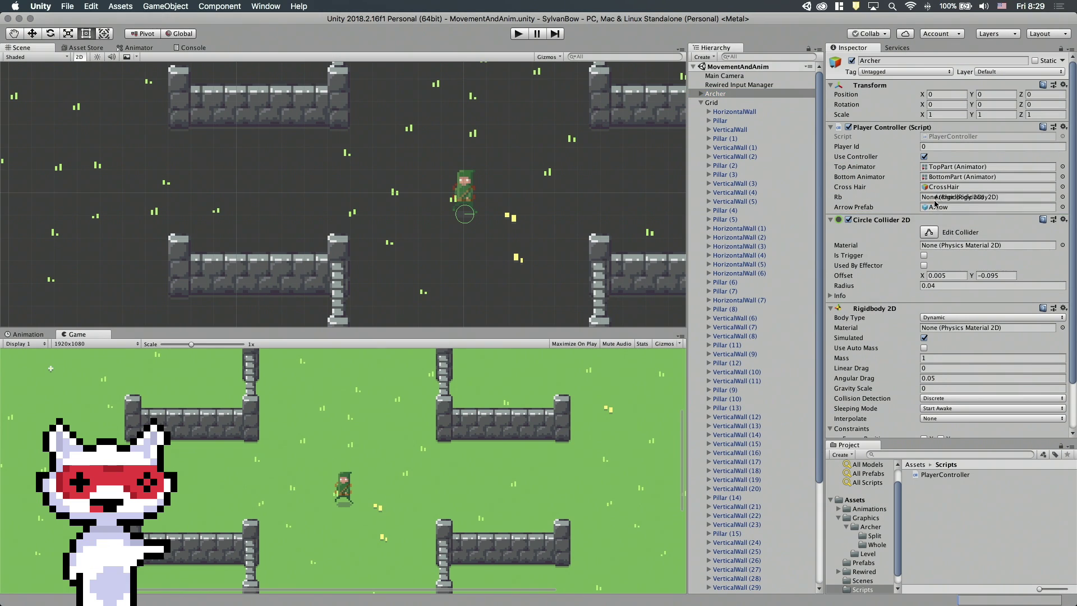
key("super+s")
double_click(944, 475)
scroll(809, 320, "down", 10)
scroll(808, 319, "down", 15)
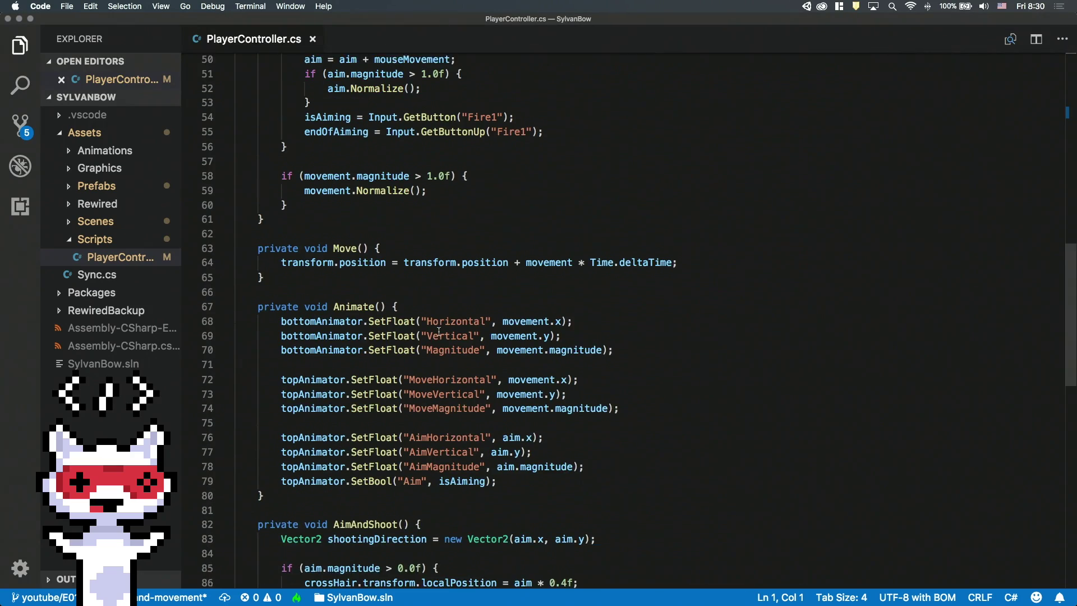
Comment out the transform.position line, add rb.velocity = new Vector2(movement.x, movement.y), and save
left_click(691, 255)
key("super+slash")
key("Return")
type("rb.")
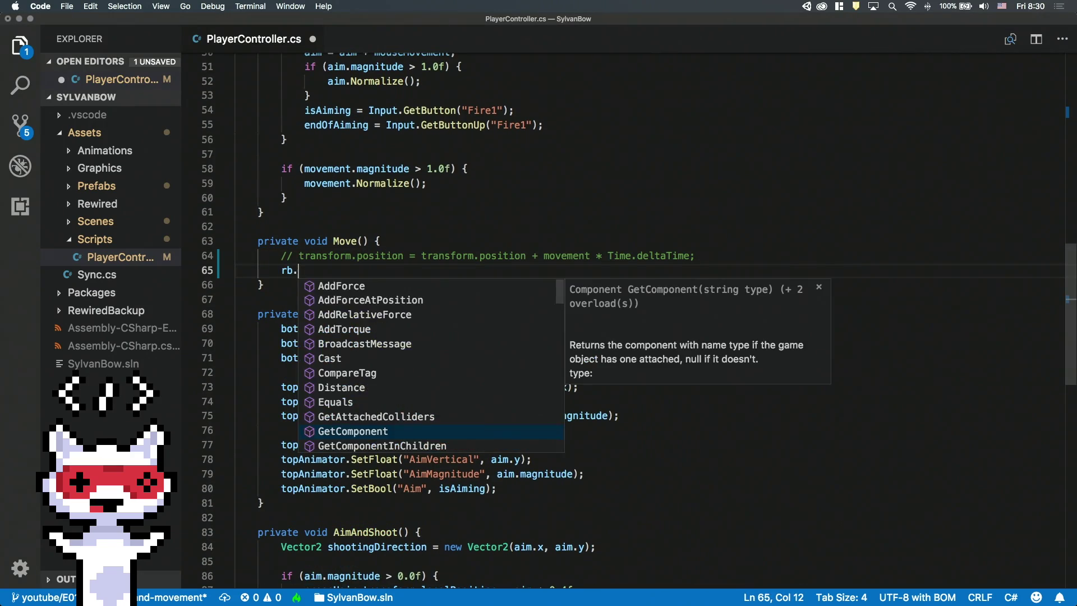
type("velocity = new Vec")
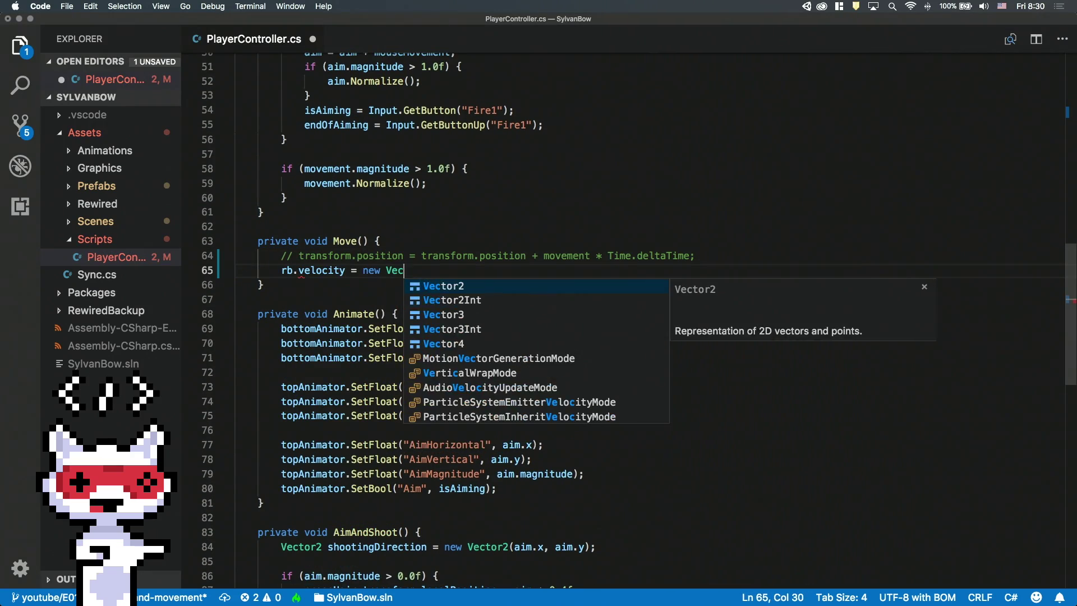
type("tor2(movement.")
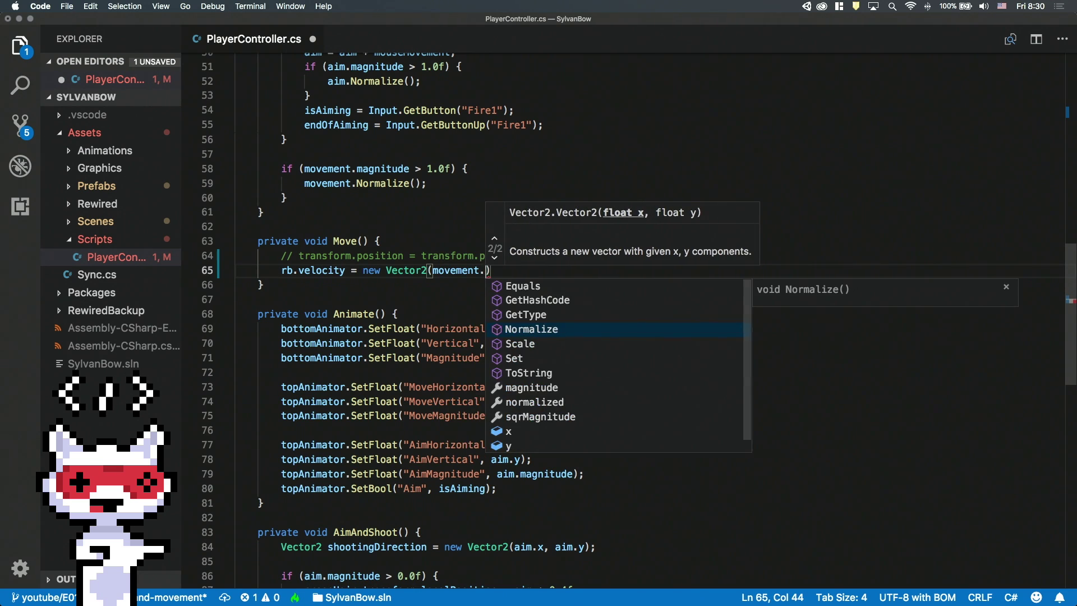
type("x, movement.y")
key("Right")
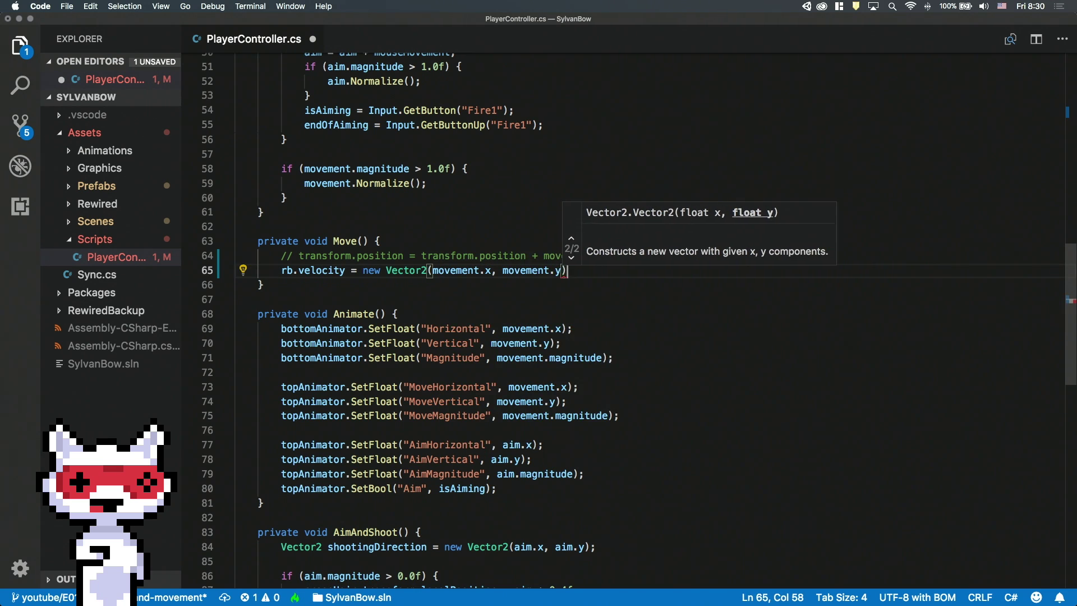
type(";")
key("cmd+s")
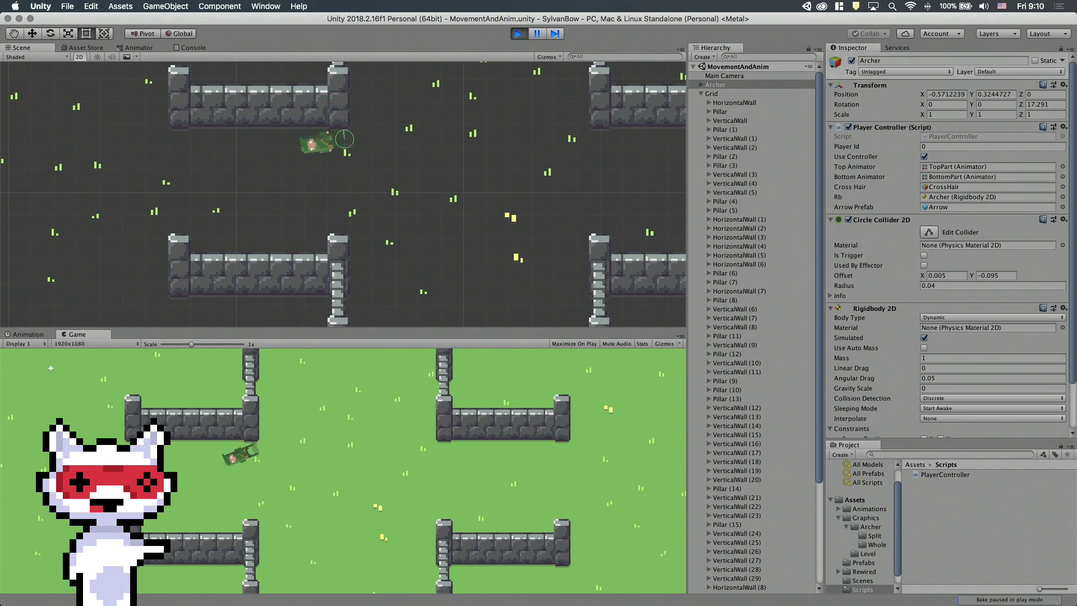
Stop Play mode and tick Freeze Rotation Z on the Archer's Rigidbody 2D
left_click(519, 34)
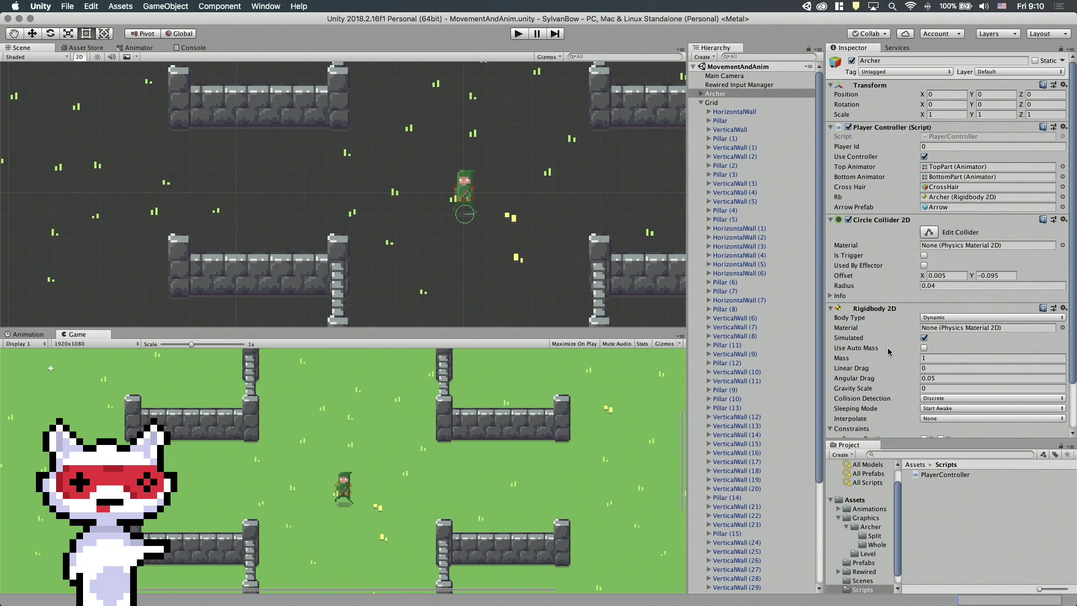
scroll(887, 351, "down", 3)
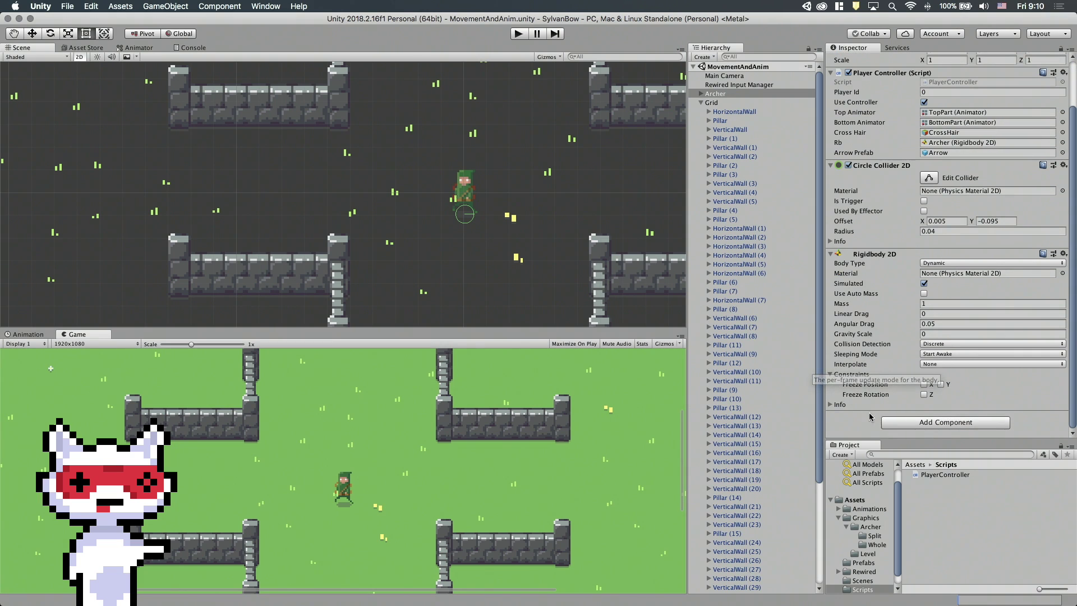
left_click(924, 394)
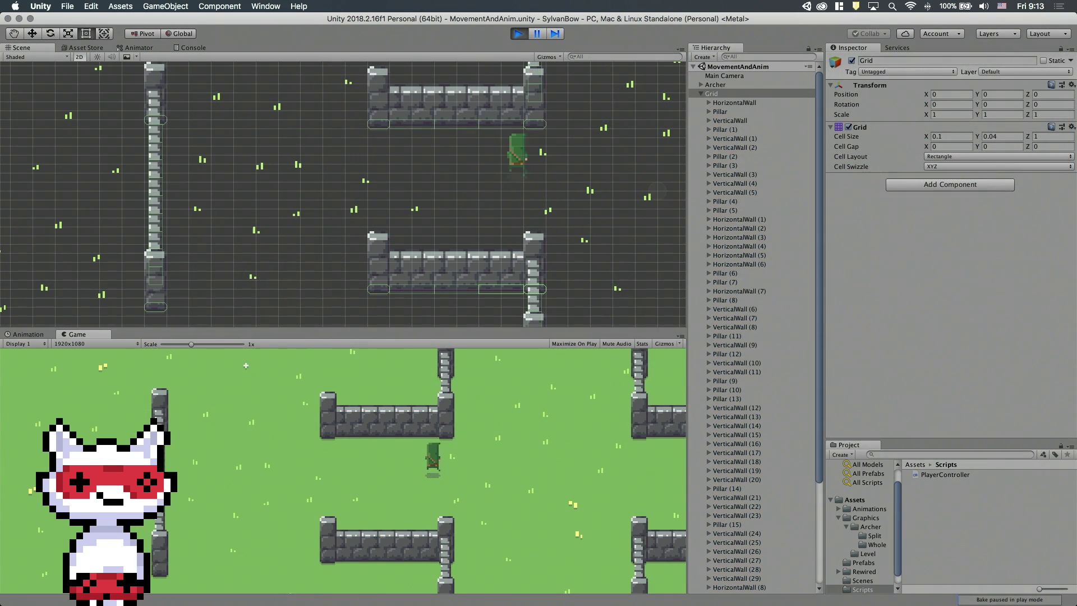
Walk the Archer up and down beside the left pillar, then stop the playtest
key("Up")
key("Left")
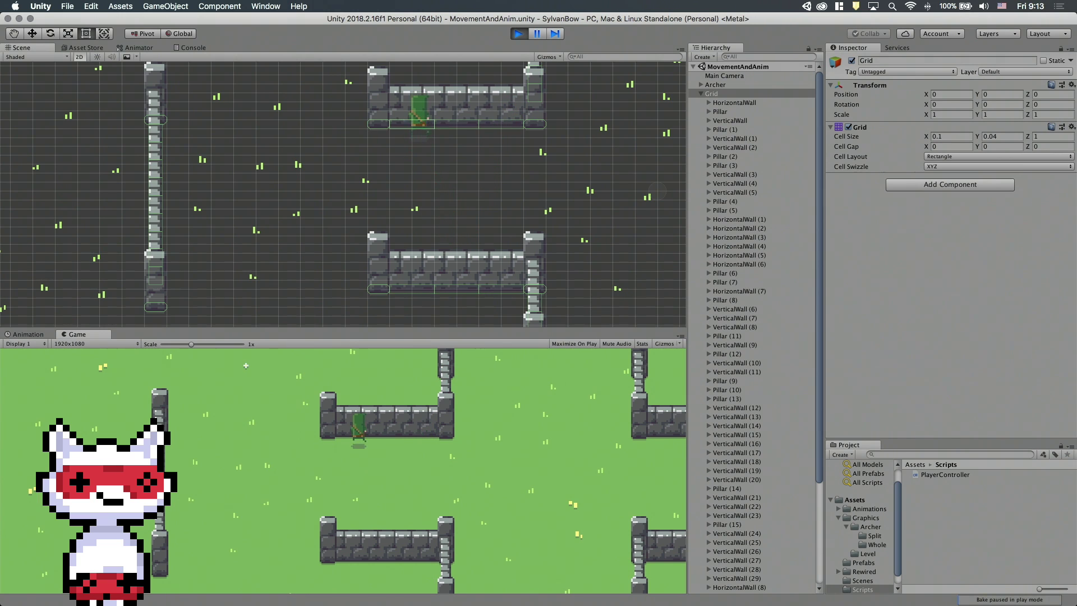
key("Down")
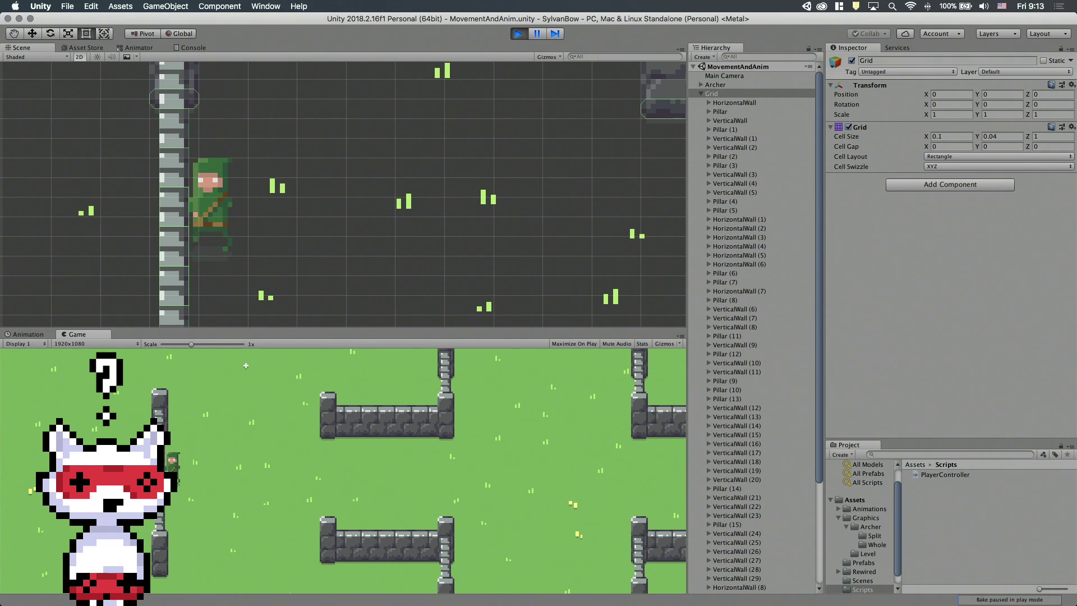
key("Up")
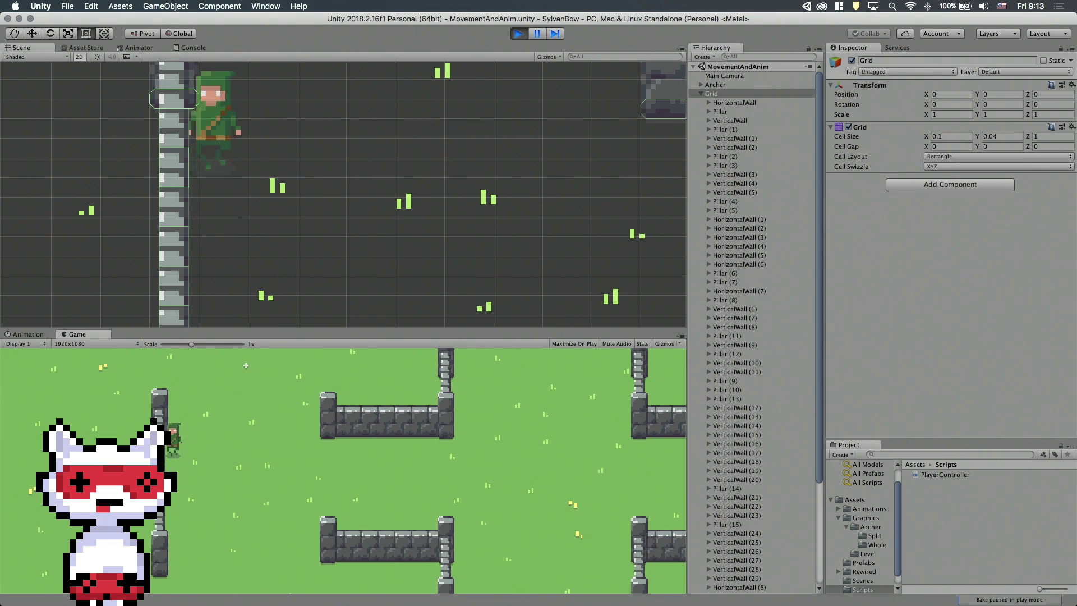
key("Down")
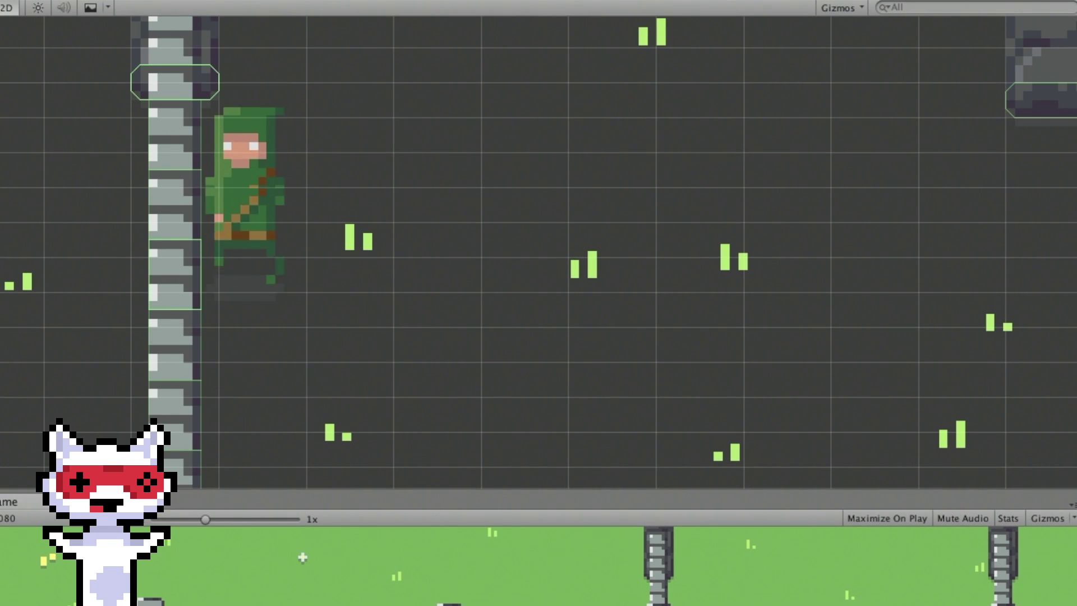
key("Down")
key("Up")
key("Down")
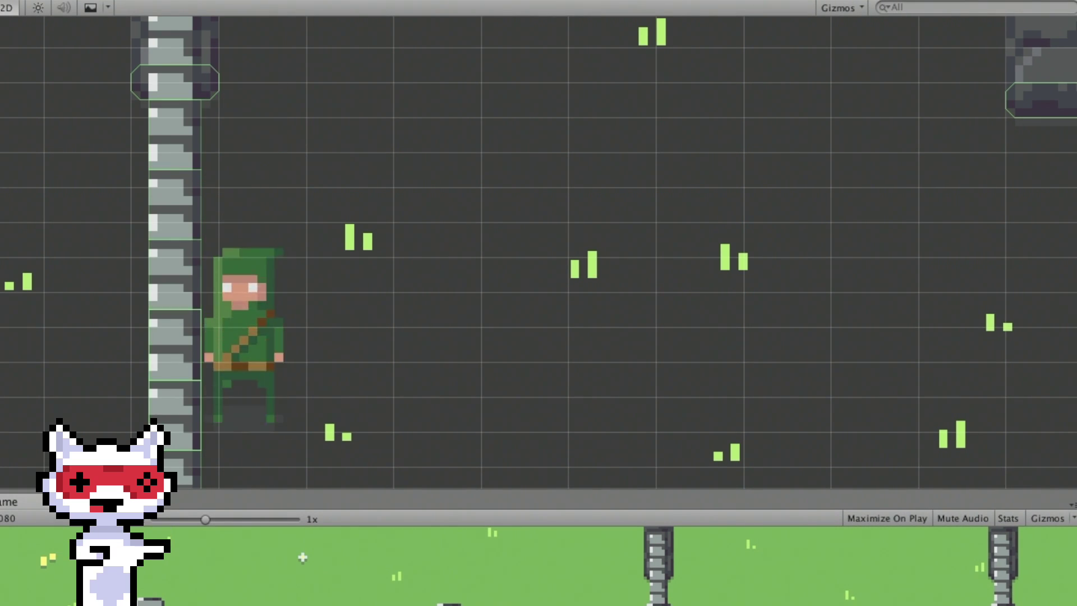
key("Up")
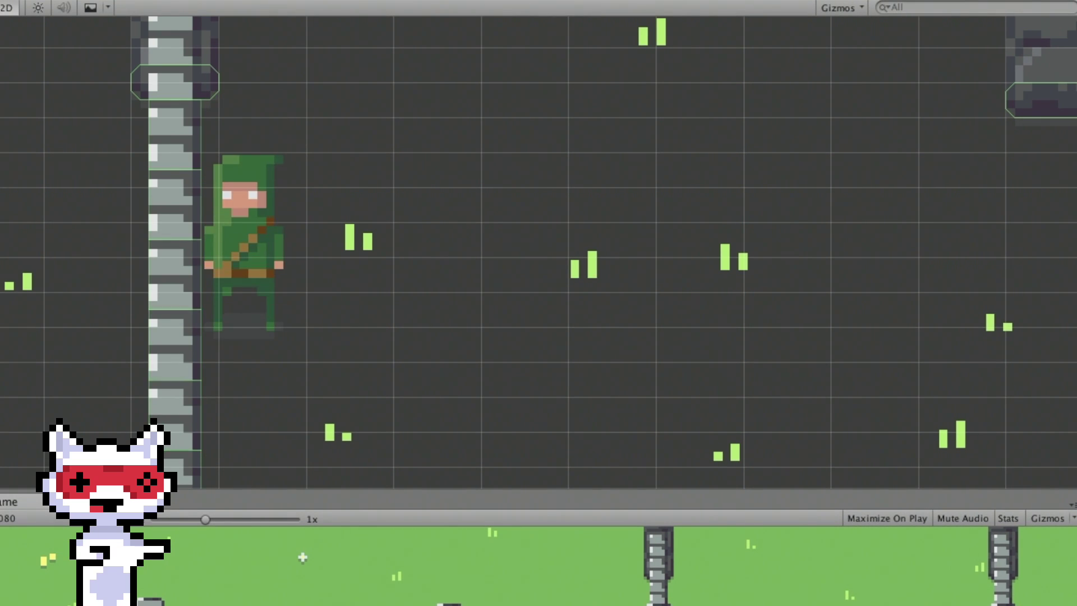
left_click(784, 4)
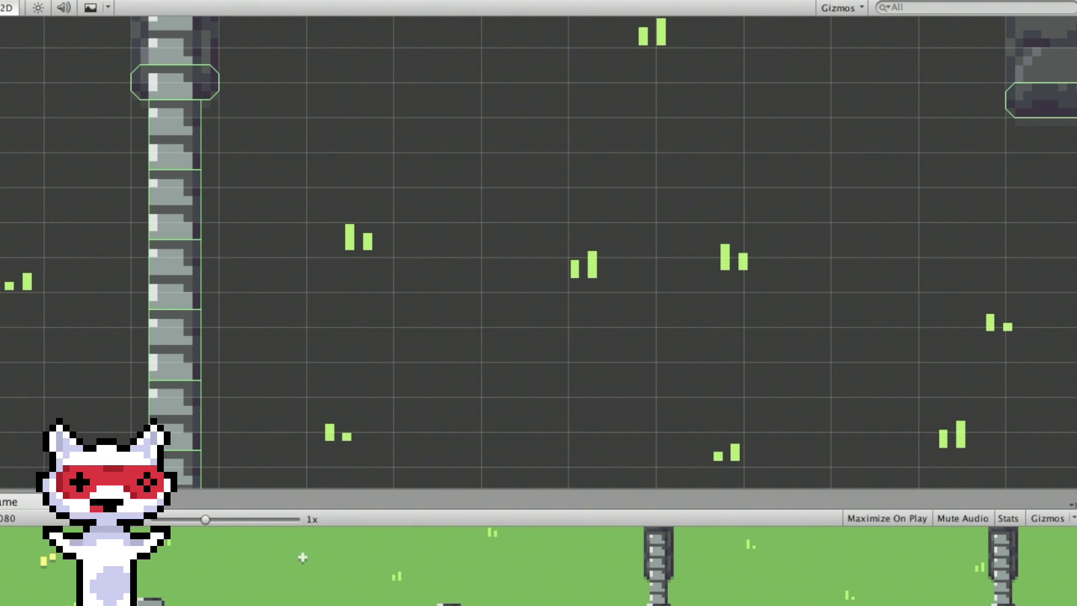
left_click(201, 239)
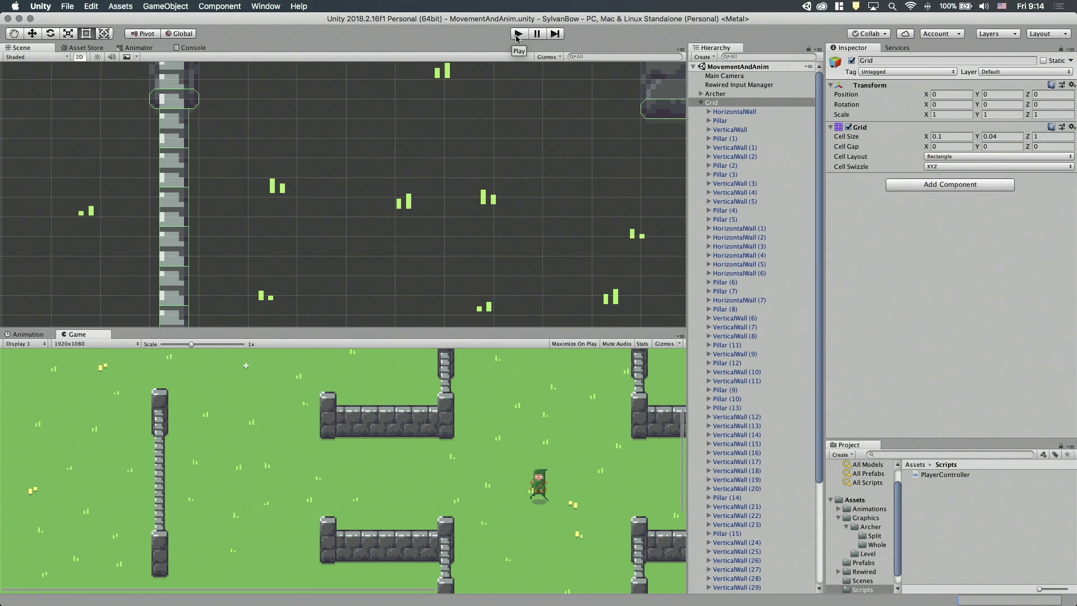
Add a Composite Collider 2D to the Grid and set its Rigidbody 2D to Kinematic
left_click(697, 104)
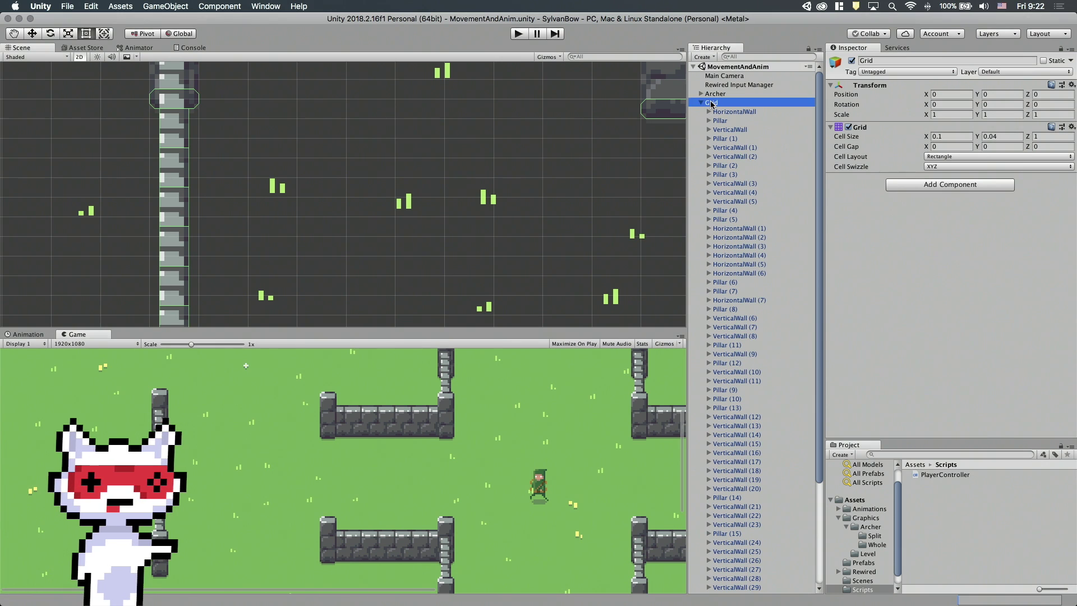
left_click(920, 186)
type("compo")
key("Return")
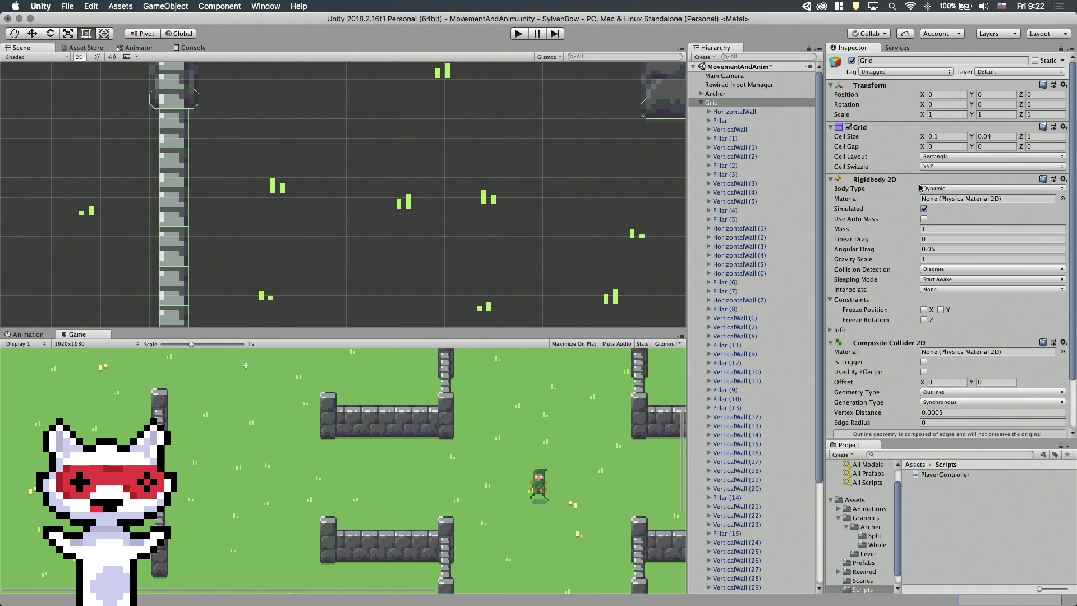
left_click(954, 189)
left_click(955, 200)
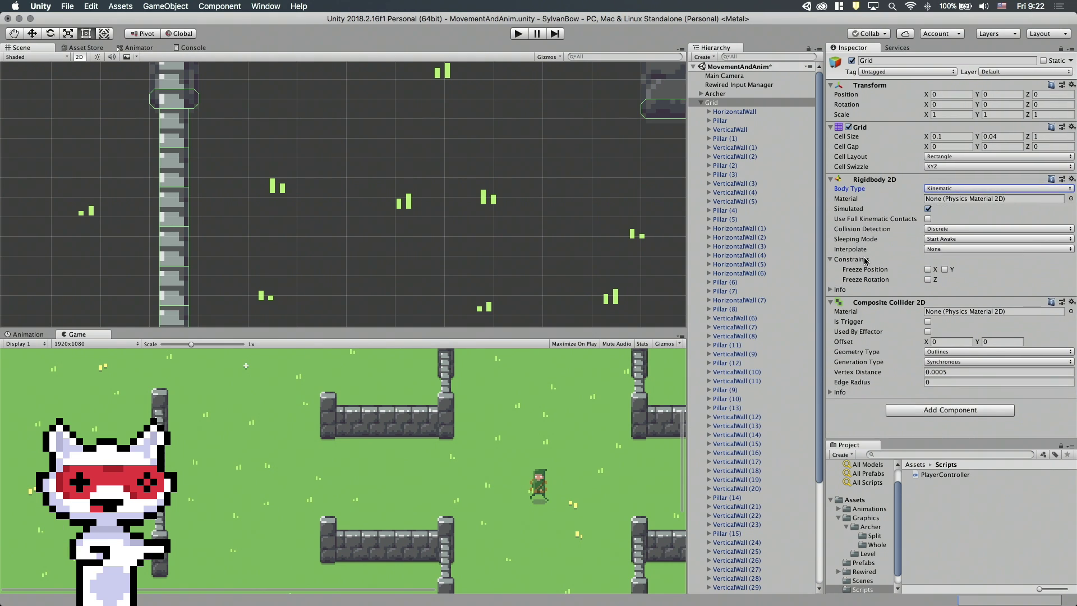
Make HorizontalWall's collider Used By Composite and remove its Rigidbody 2D
double_click(734, 114)
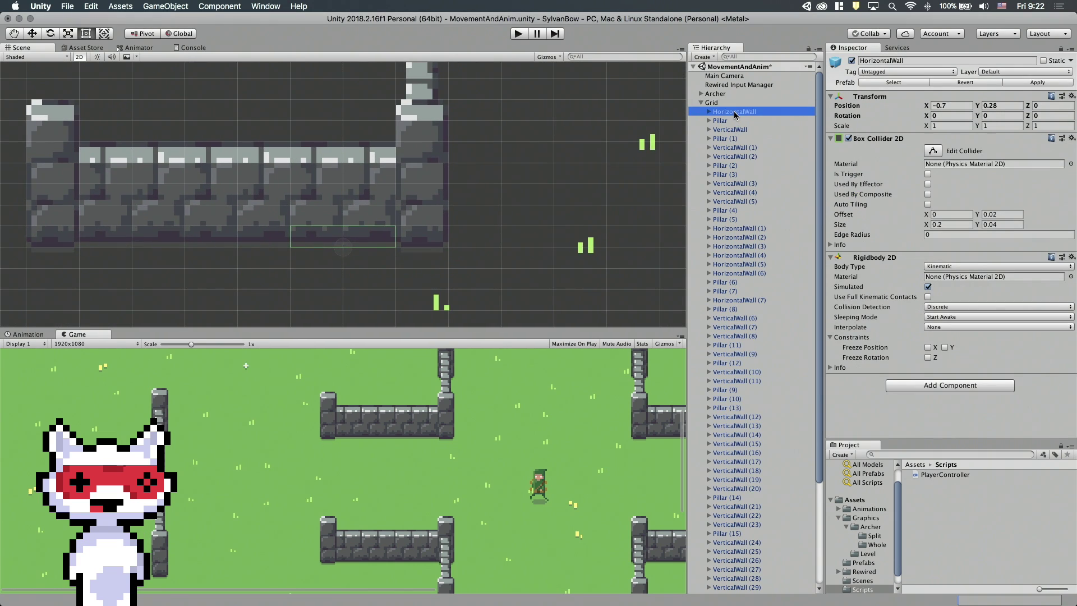
left_click(927, 194)
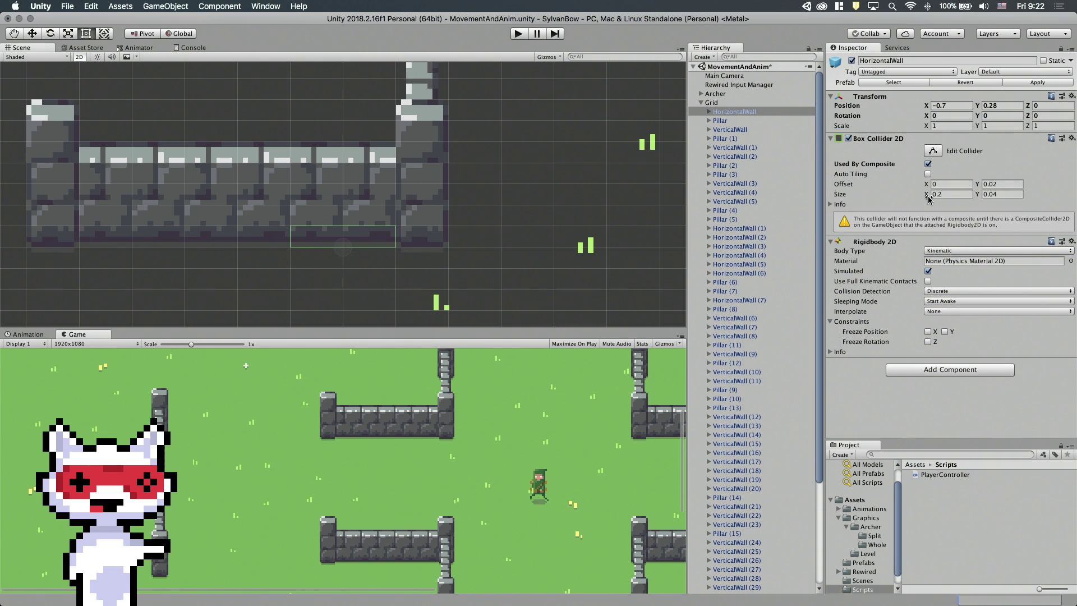
left_click(1072, 242)
left_click(1027, 278)
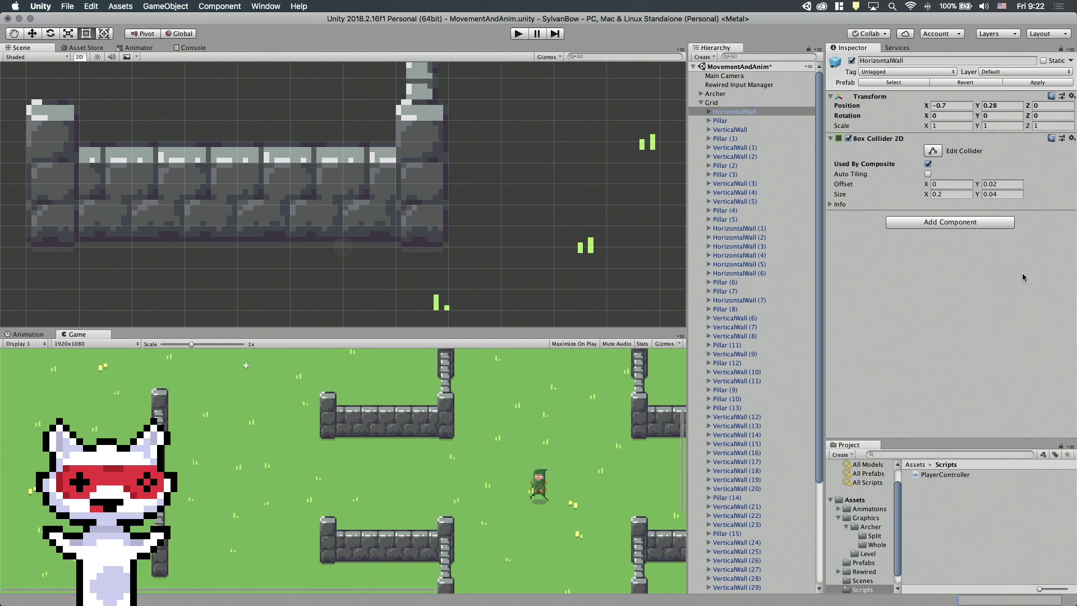
Remove the Rigidbody 2D from Pillar and VerticalWall, then reselect the Grid
key("Down")
key("f")
left_click(1071, 247)
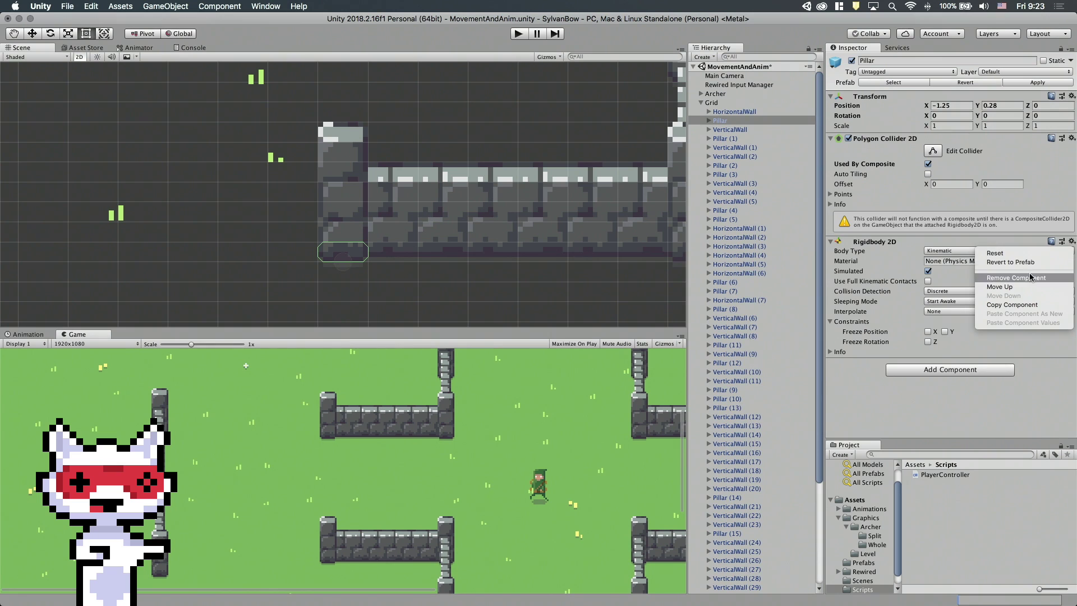
left_click(1016, 282)
key("Down")
key("f")
left_click(1072, 242)
left_click(1015, 278)
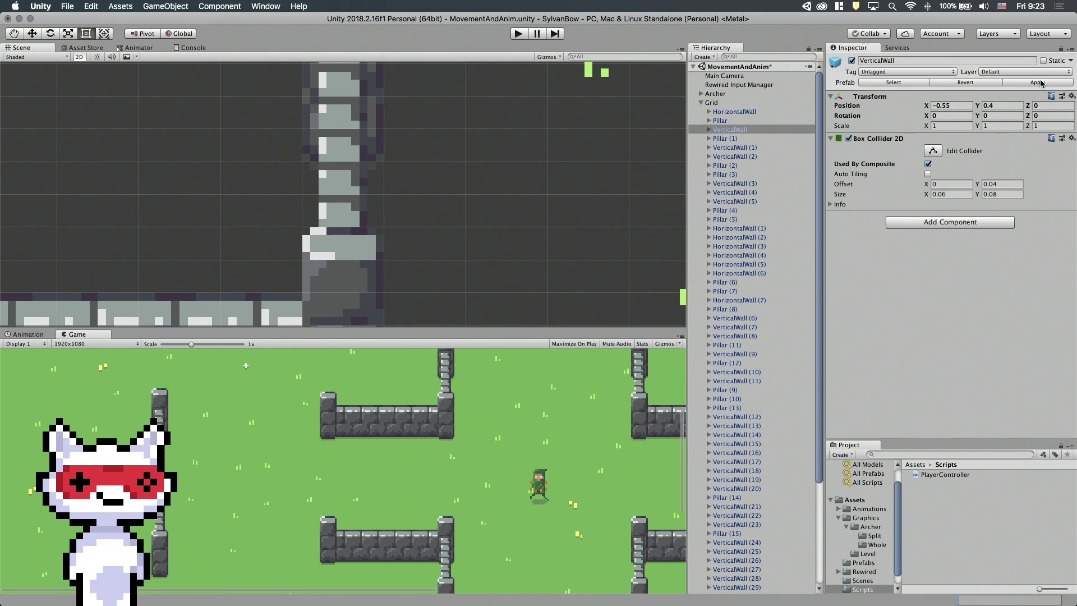
left_click(712, 103)
scroll(460, 216, "down", 2)
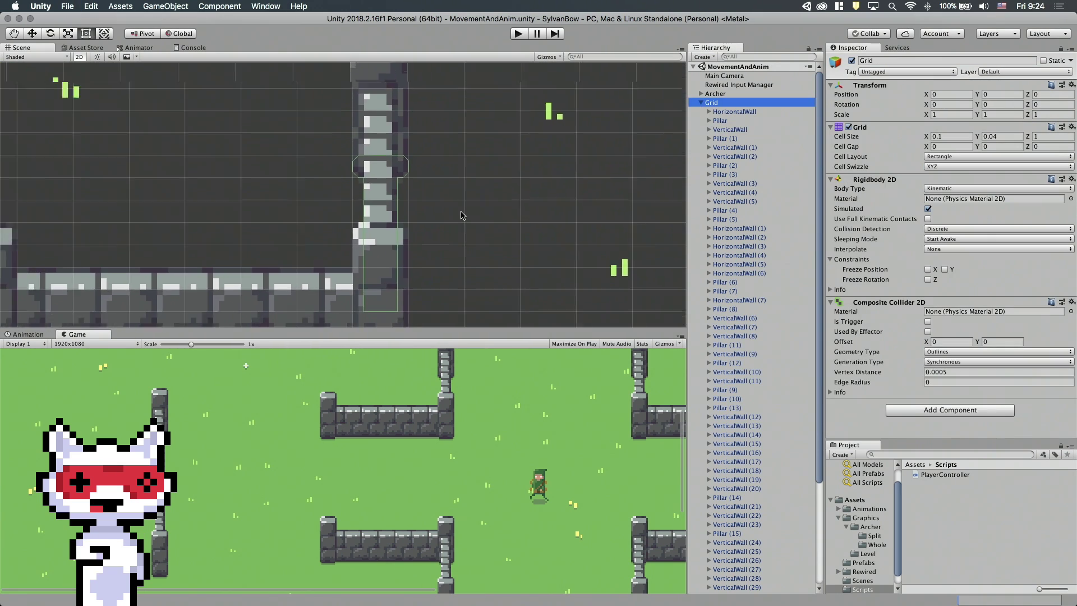
scroll(460, 215, "down", 2)
scroll(461, 215, "down", 2)
scroll(459, 215, "down", 2)
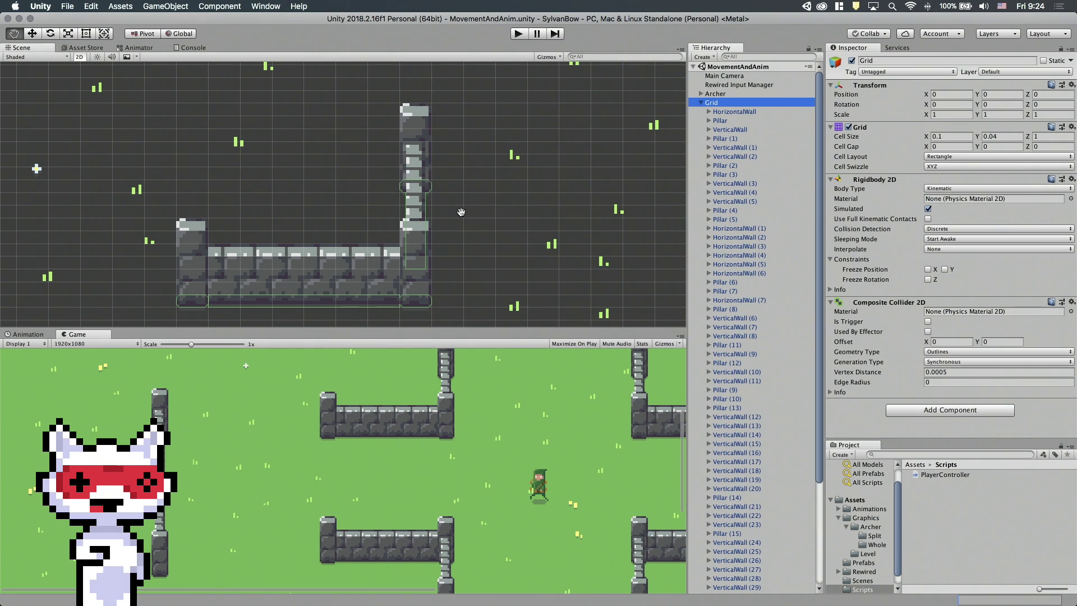
Play-test the level, walking the Archer right and left along the merged wall
middle_click_drag(460, 212, 458, 160)
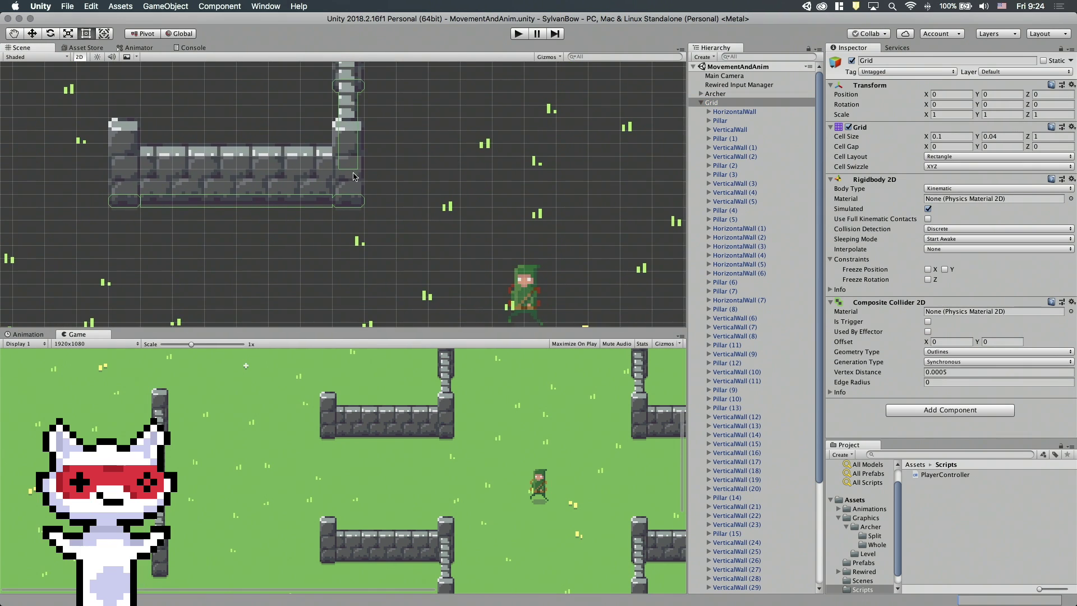
scroll(325, 175, "down", 2)
scroll(325, 176, "down", 2)
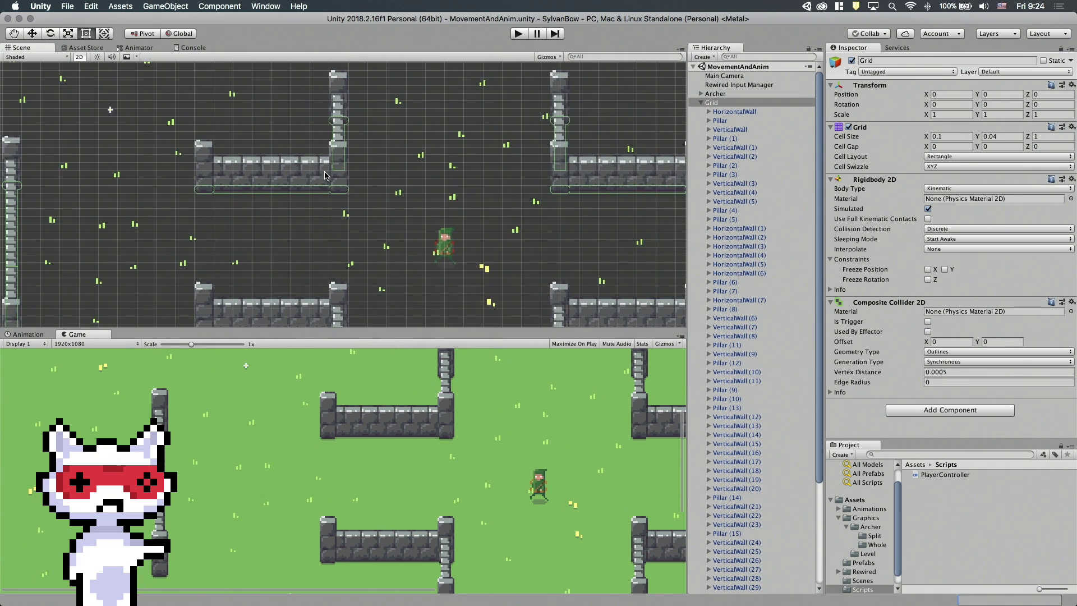
scroll(326, 175, "down", 2)
mouse_move(325, 175)
middle_mouse_down()
mouse_move(353, 218)
mouse_move(471, 220)
middle_mouse_up()
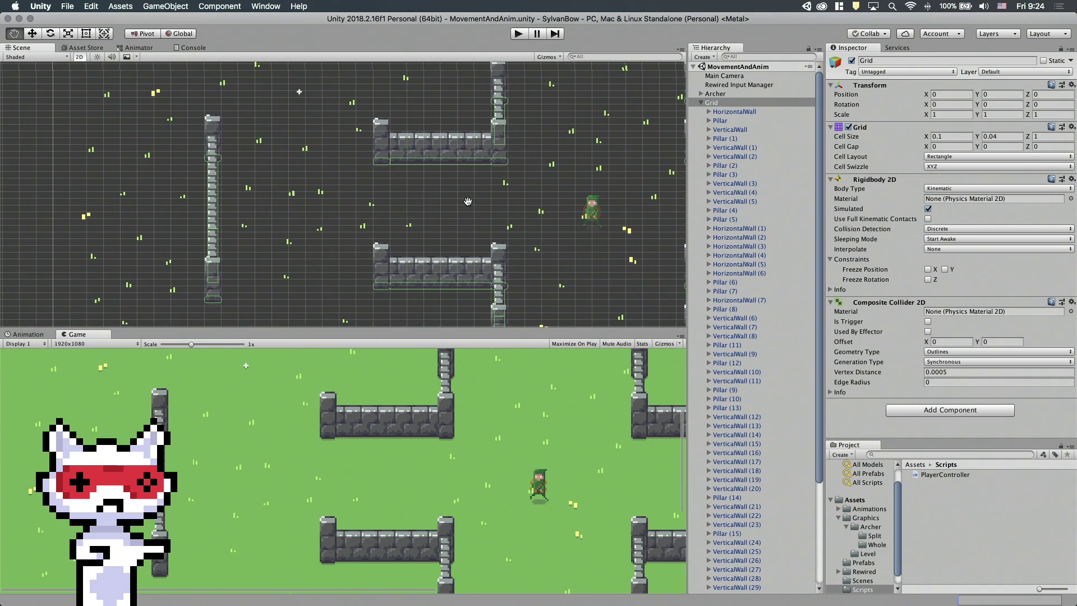
scroll(247, 214, "up", 4)
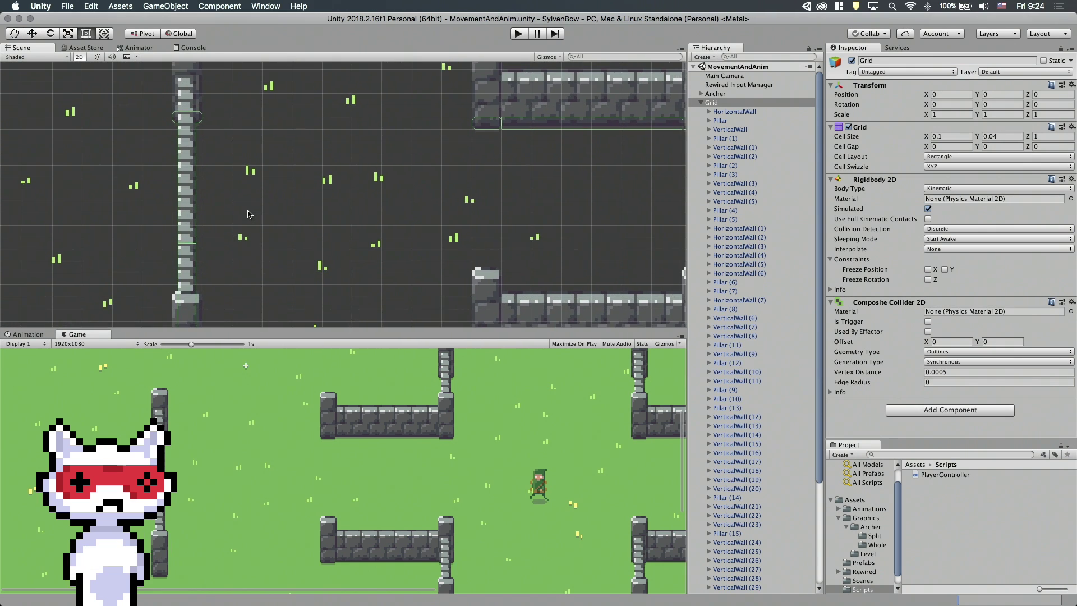
key("super+p")
key("Right")
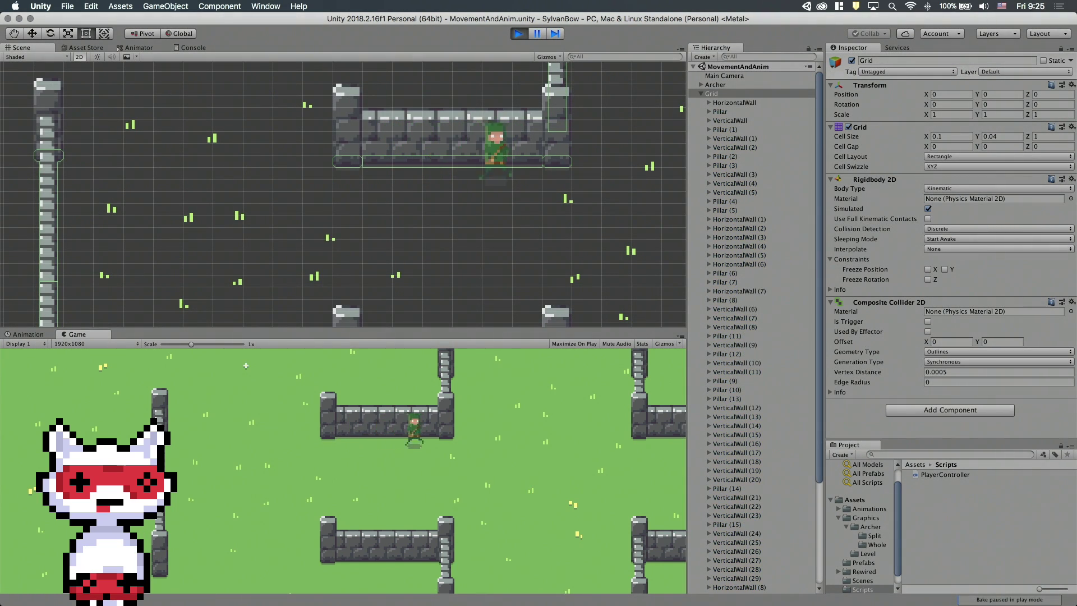
key("Left")
key("Right")
key("Left")
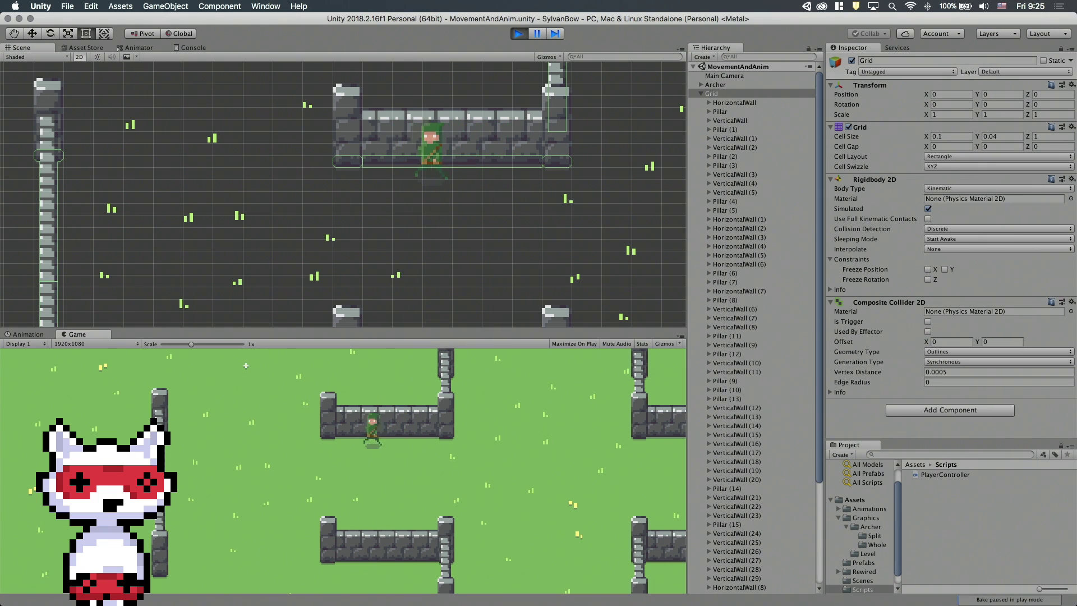
key("Right")
key("super+p")
left_click(364, 145)
left_click(367, 165)
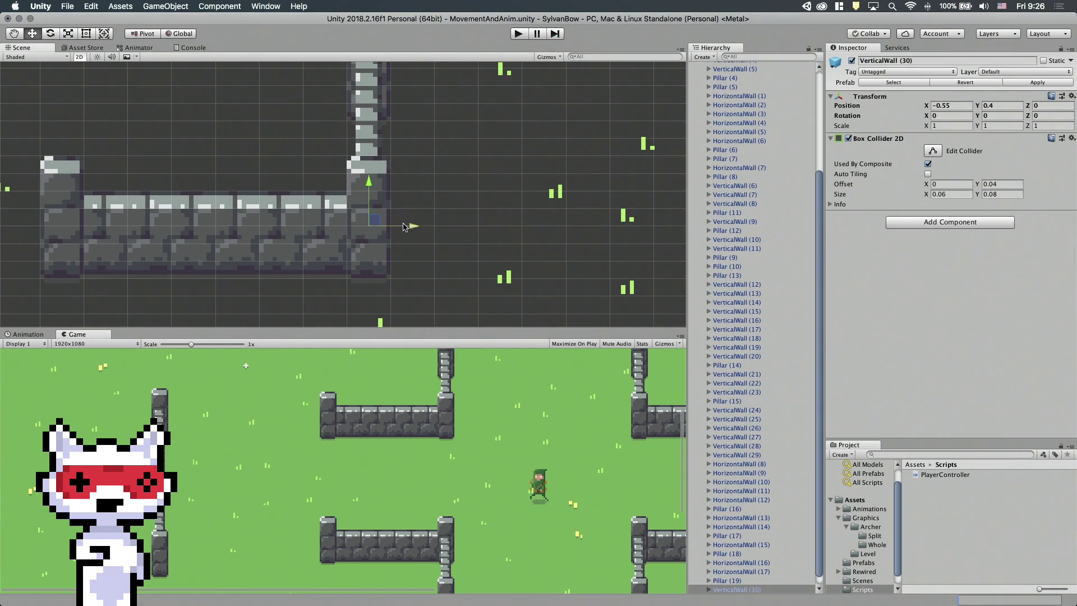
key("w")
left_click(370, 262)
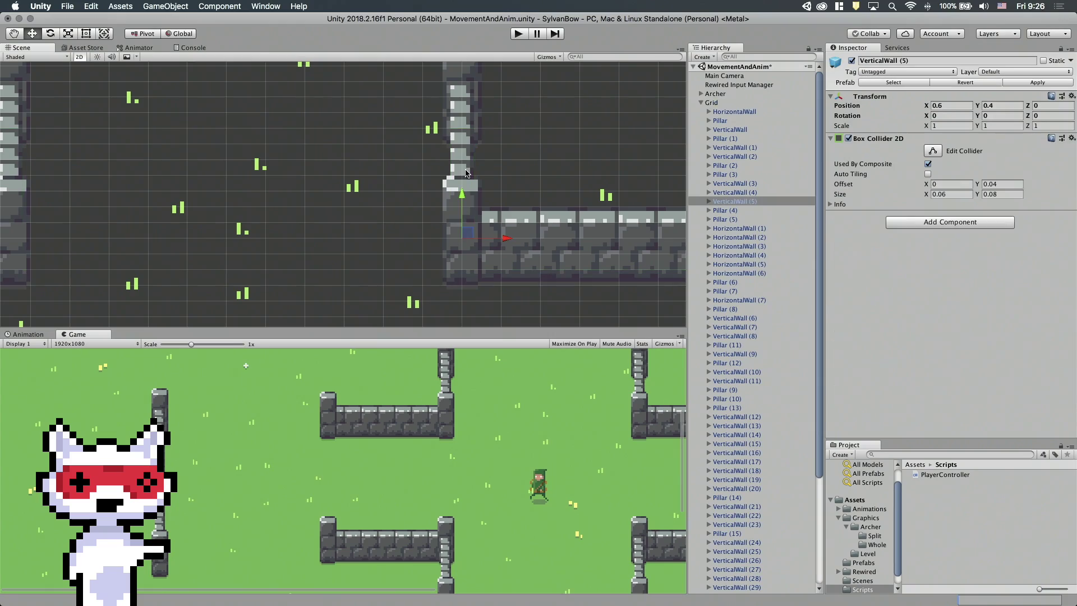
middle_click_drag(370, 262, 378, 186)
scroll(378, 187, "up", 5)
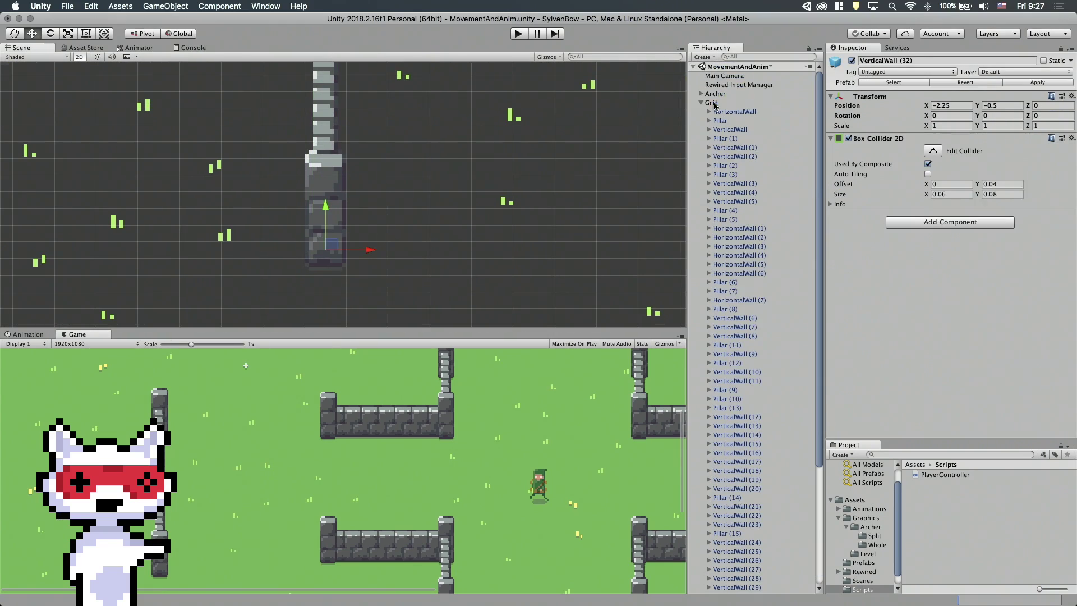
key("w")
left_click(391, 185)
middle_click_drag(391, 186, 427, 171)
left_click(427, 170)
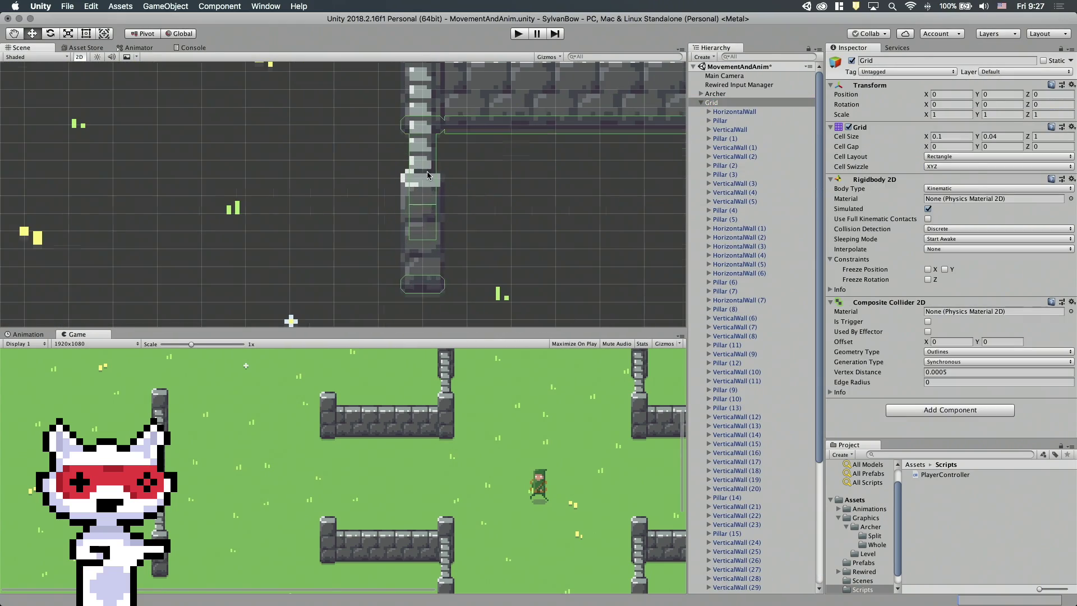
scroll(427, 213, "down", 5)
left_click(426, 213)
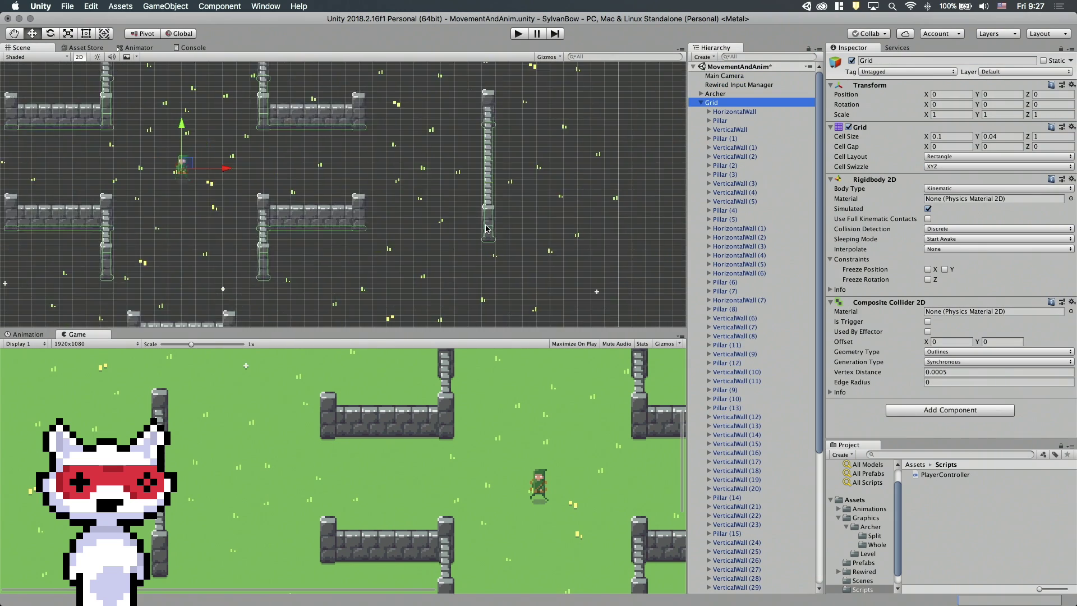
left_click(713, 103)
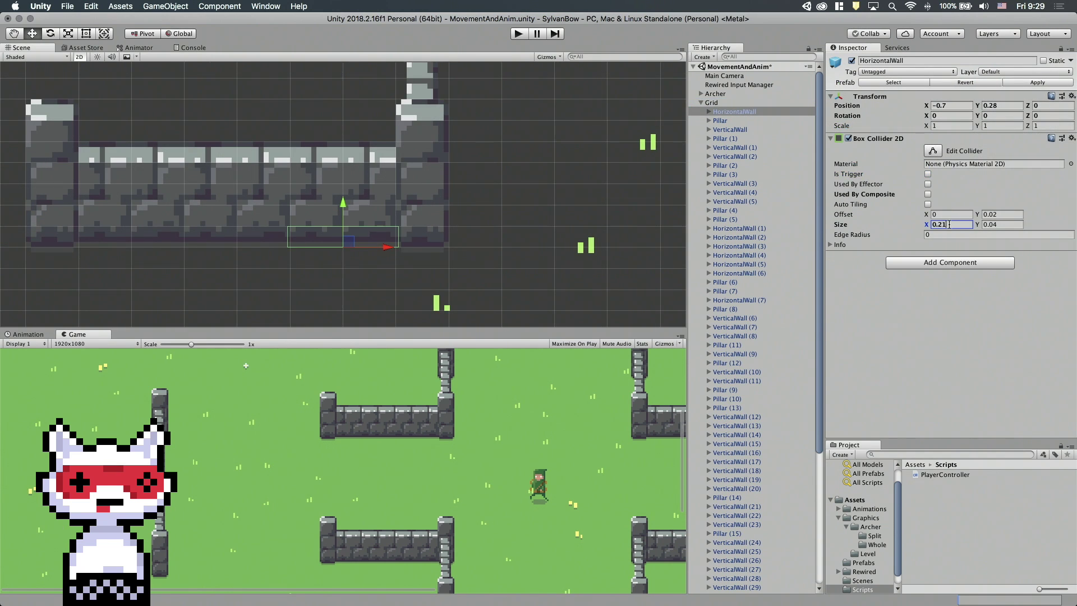
Set VerticalWall's Box Collider 2D height to 0.081 and apply it to the prefab
double_click(736, 129)
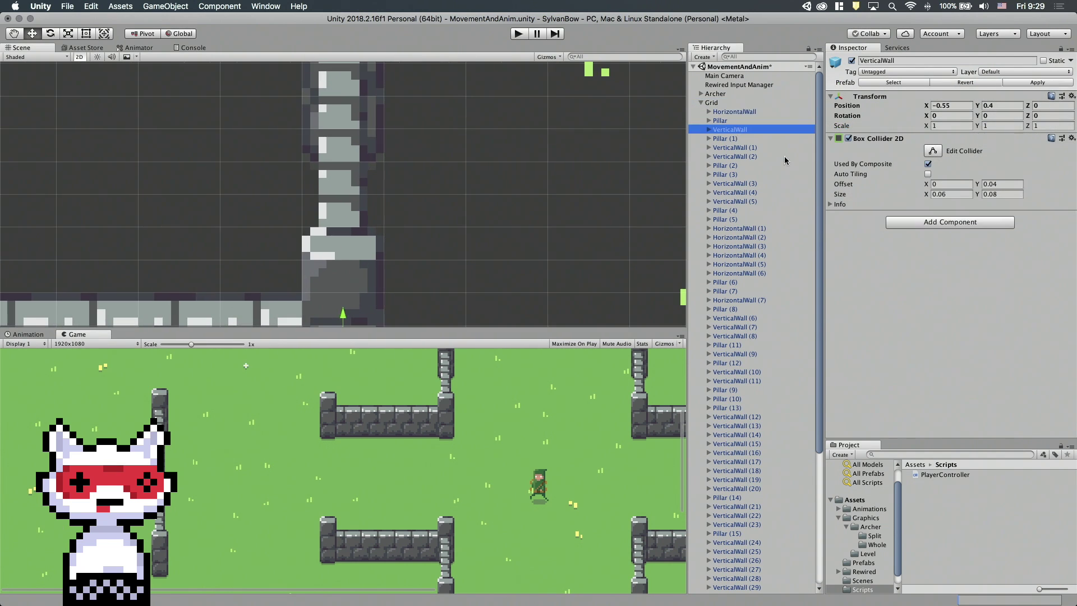
left_click(928, 165)
left_click(1000, 225)
type("1")
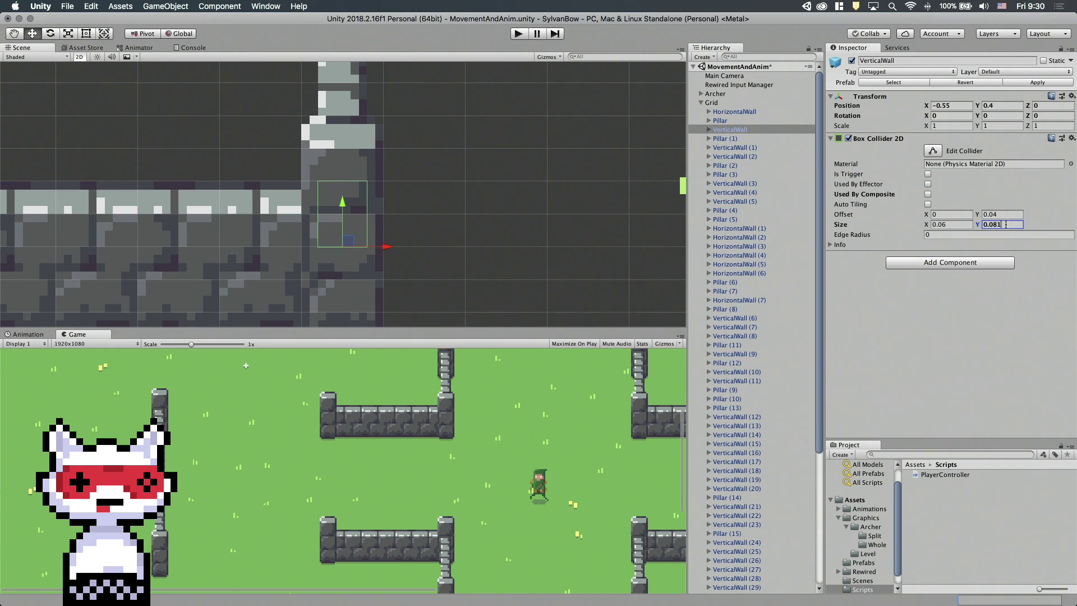
left_click(927, 194)
left_click(1038, 82)
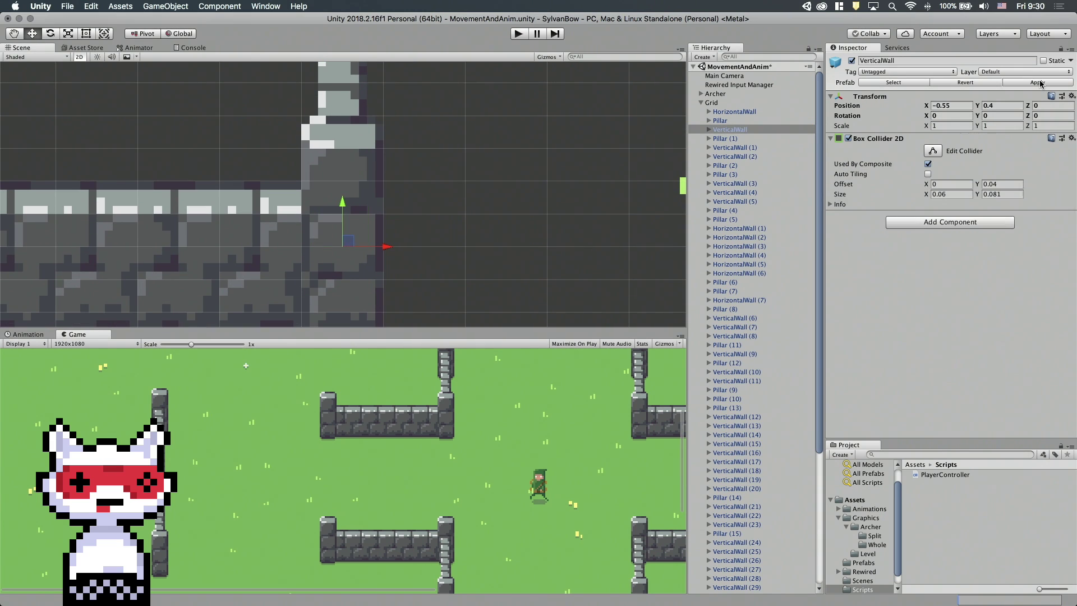
Select the Grid and look over the level's walls
double_click(710, 102)
mouse_move(576, 192)
left_mouse_down()
mouse_move(475, 193)
mouse_move(353, 156)
mouse_move(302, 301)
left_mouse_up()
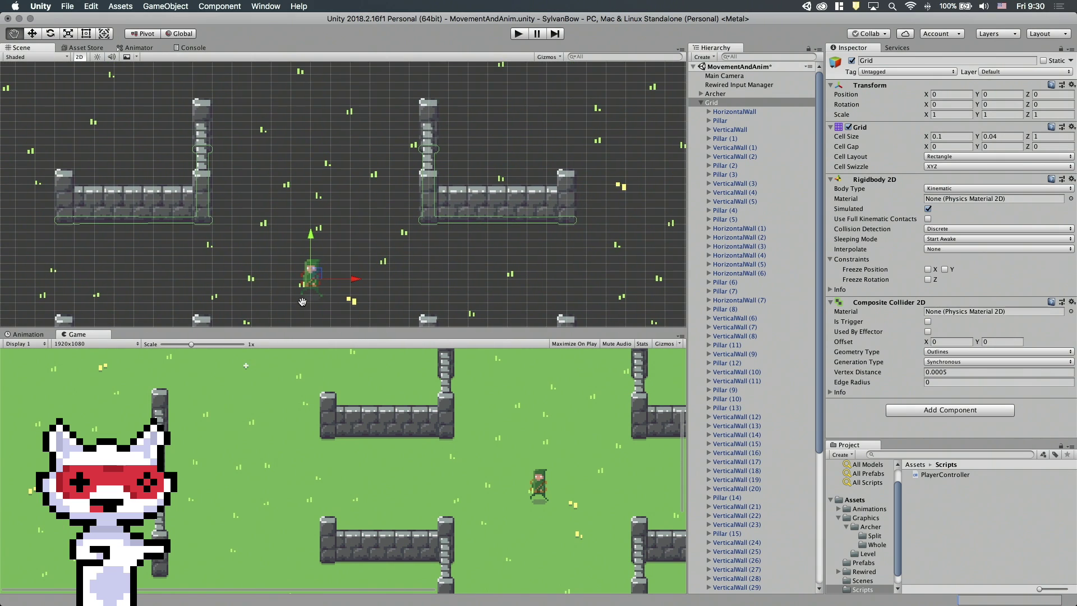
left_click_drag(281, 249, 428, 187)
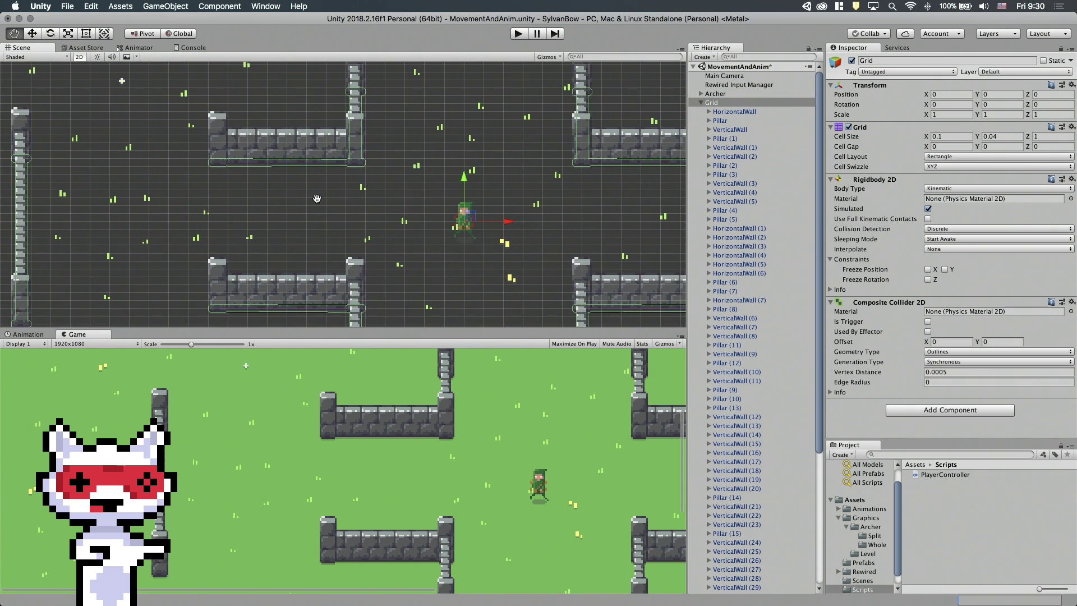
Start the maximized playtest, walk the Archer along the wall, and draw the bow
key("super+p")
key("Up")
key("Left")
key("Left")
key("Right")
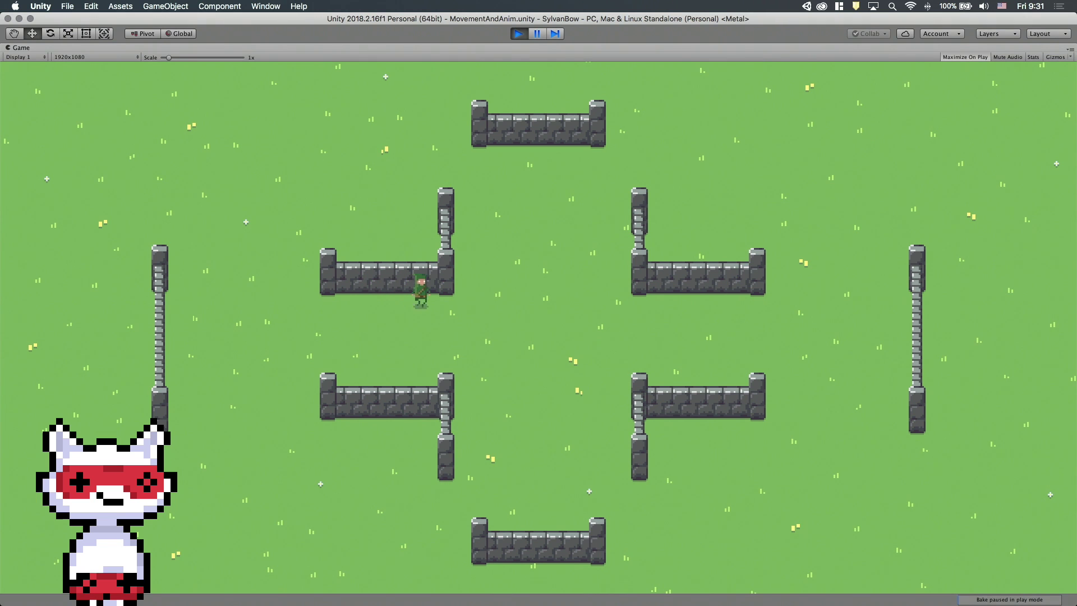
key("Left")
key("Right")
key("Up")
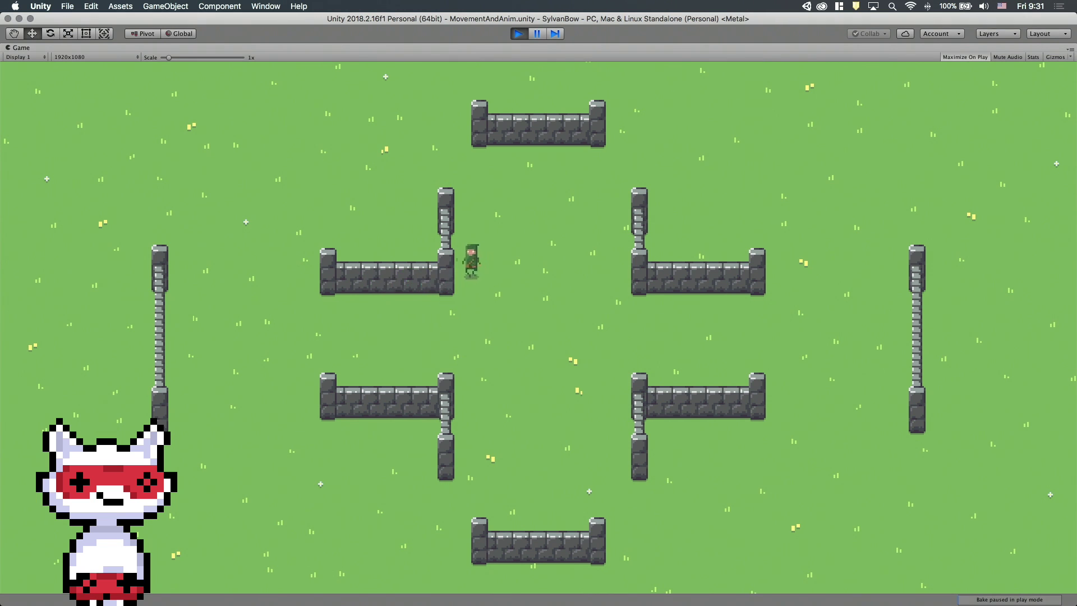
key("Right")
left_click(561, 250)
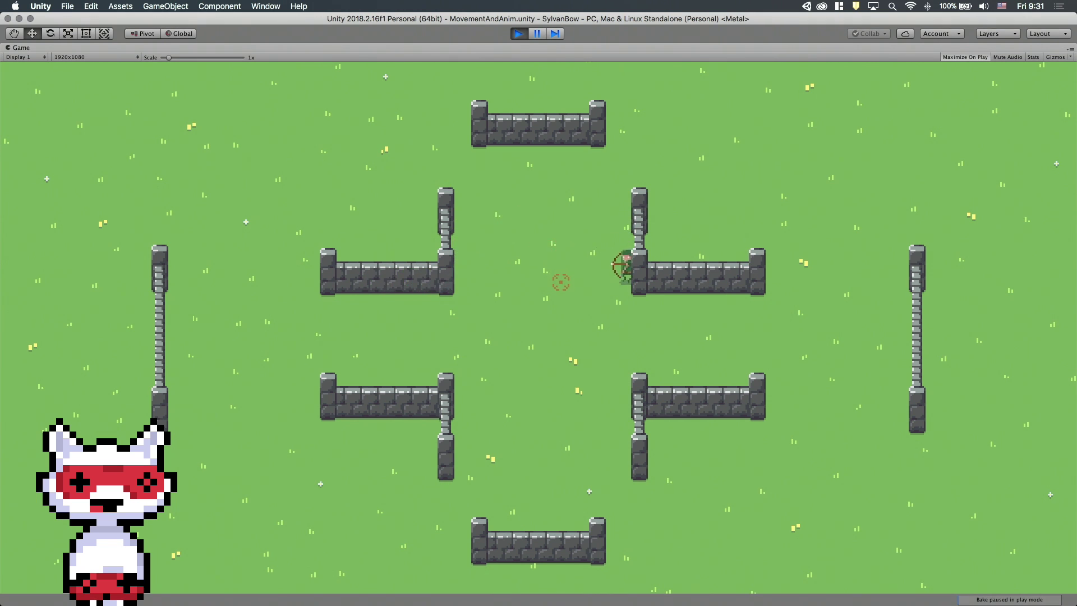
Walk the Archer around the wall ends, behind the wall and past the pillar
key("Up")
key("Right")
key("Down")
key("Up")
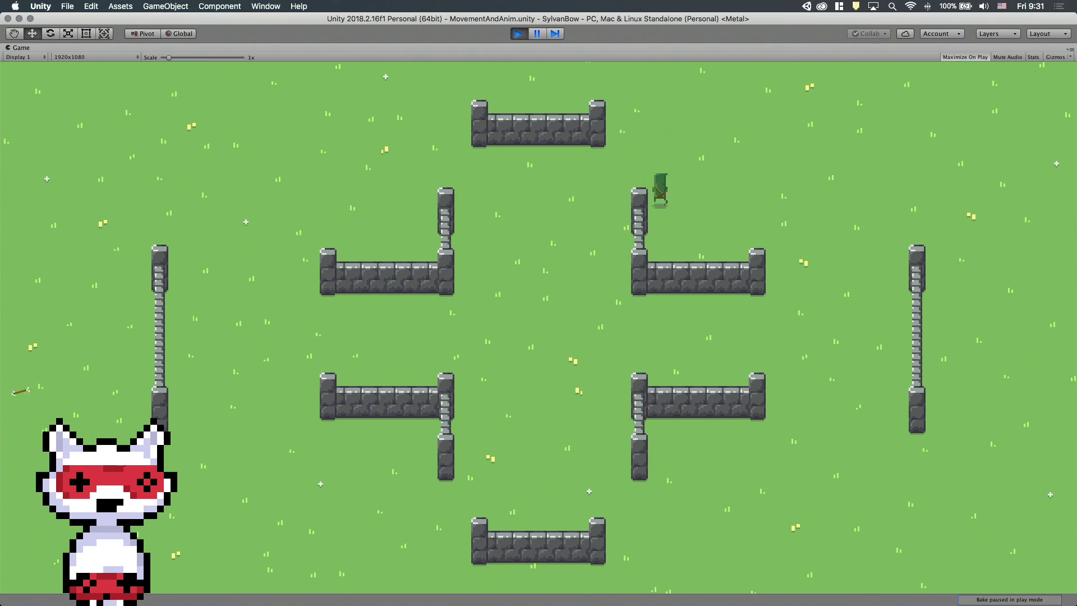
key("Left")
key("Down")
key("Left")
key("space")
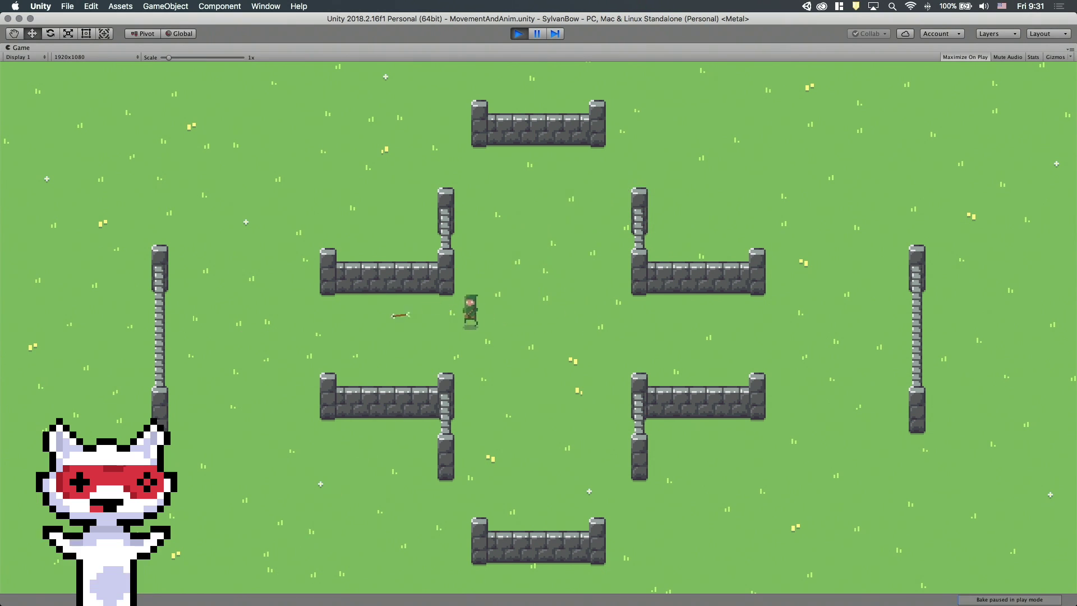
key("Left")
key("Left")
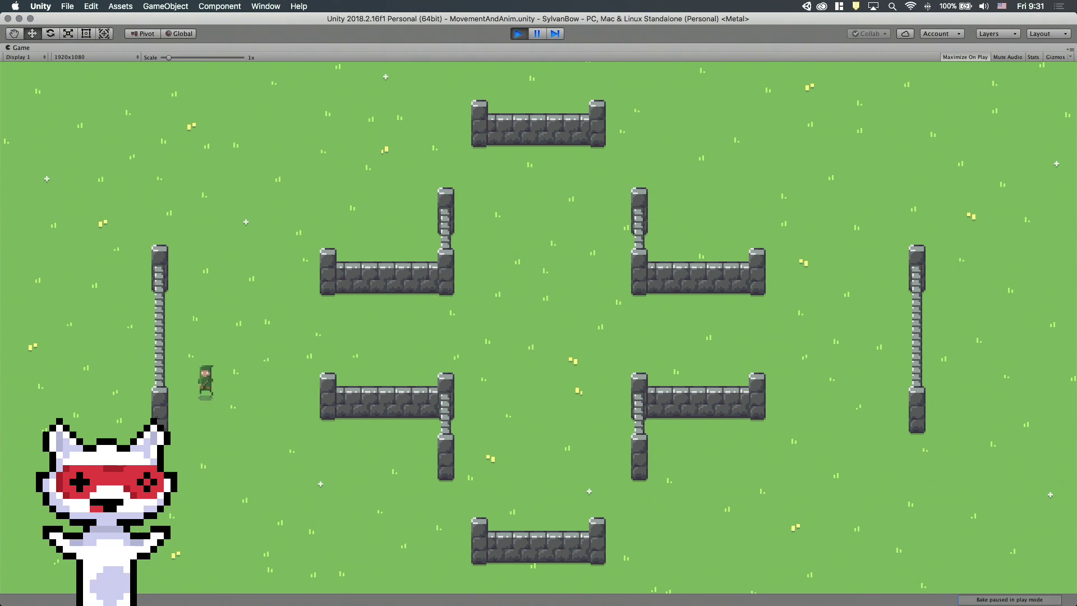
key("Up")
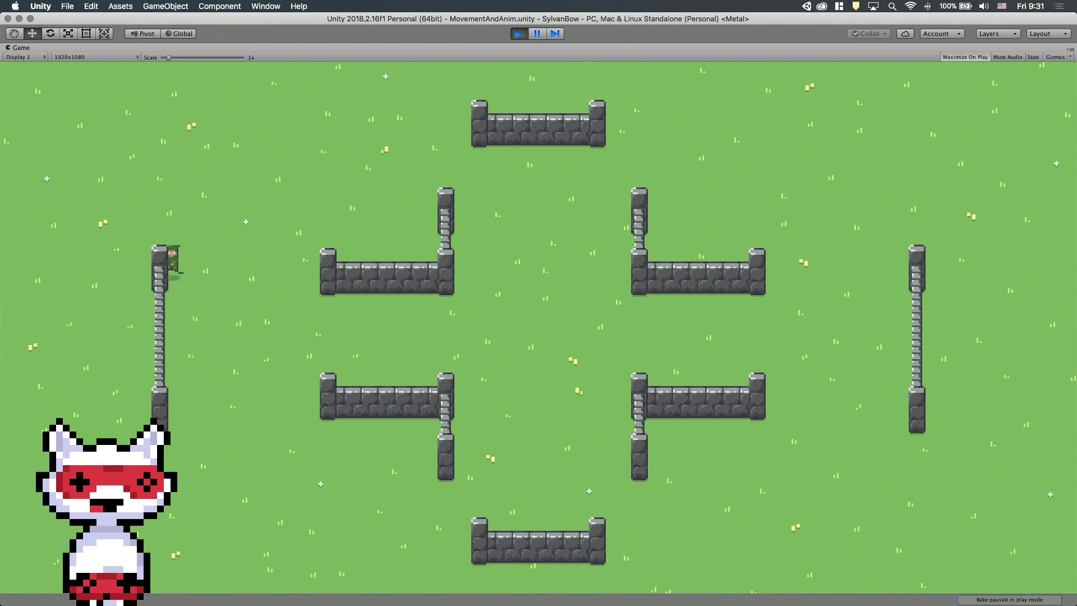
key("Left")
key("Right")
key("Up")
key("Right")
key("Down")
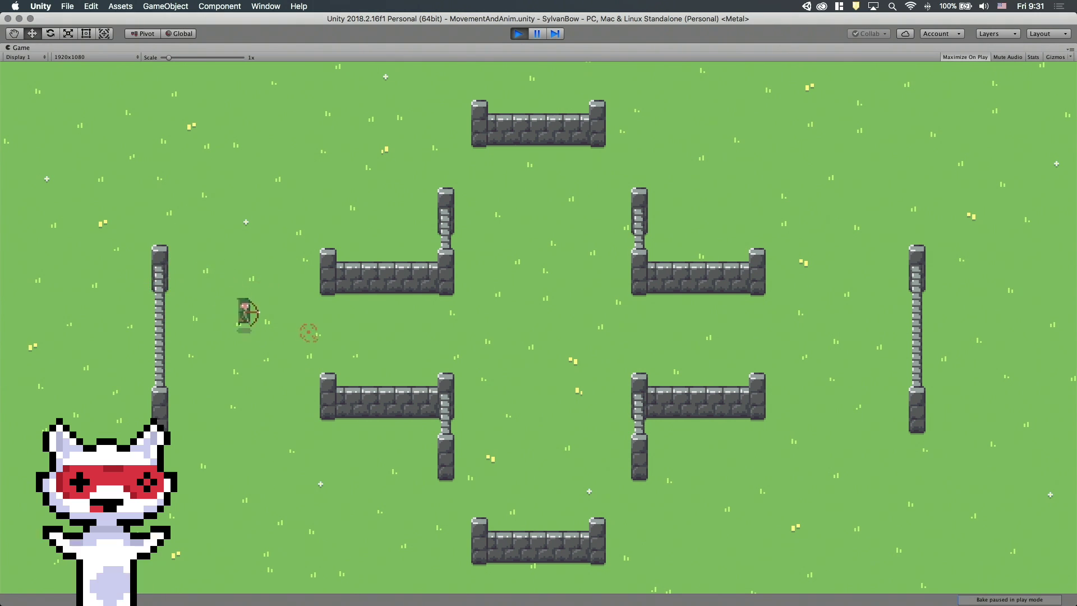
Walk the Archer up toward the wall, then left and right along it
key("Up")
key("Down")
key("Up")
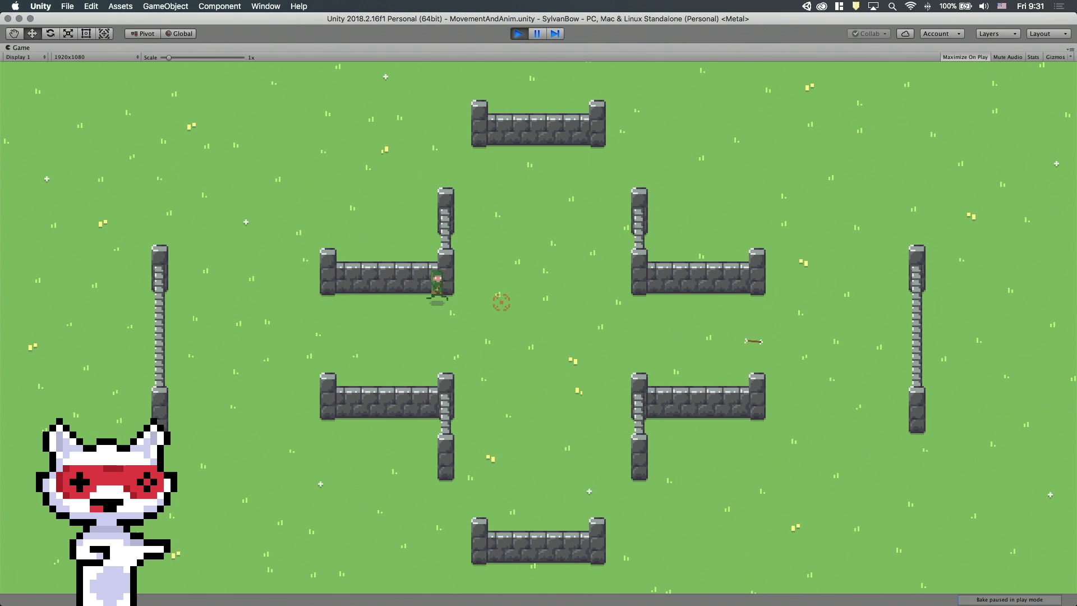
key("Left")
key("Right")
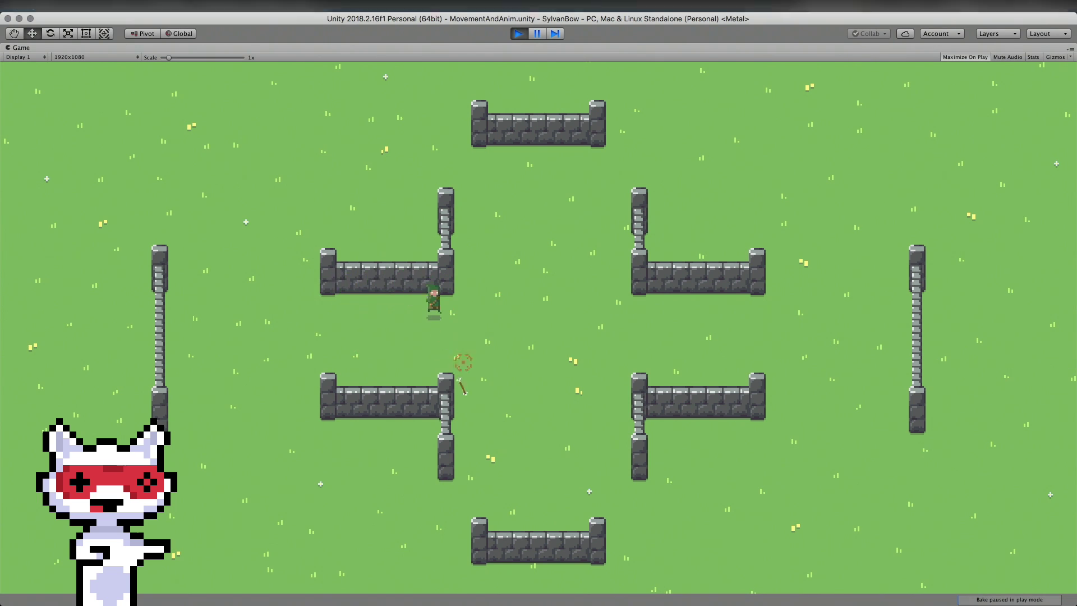